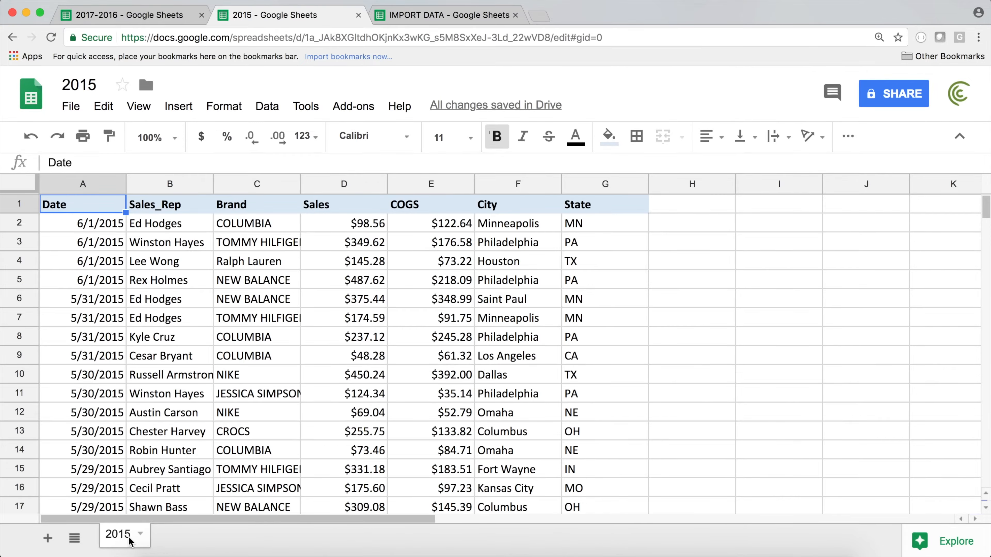
Review the sales data in the 2015 spreadsheet and in the 2017 and 2016 sheets of the 2017-2016 spreadsheet.
click(91, 207)
drag(91, 207, 594, 458)
click(126, 19)
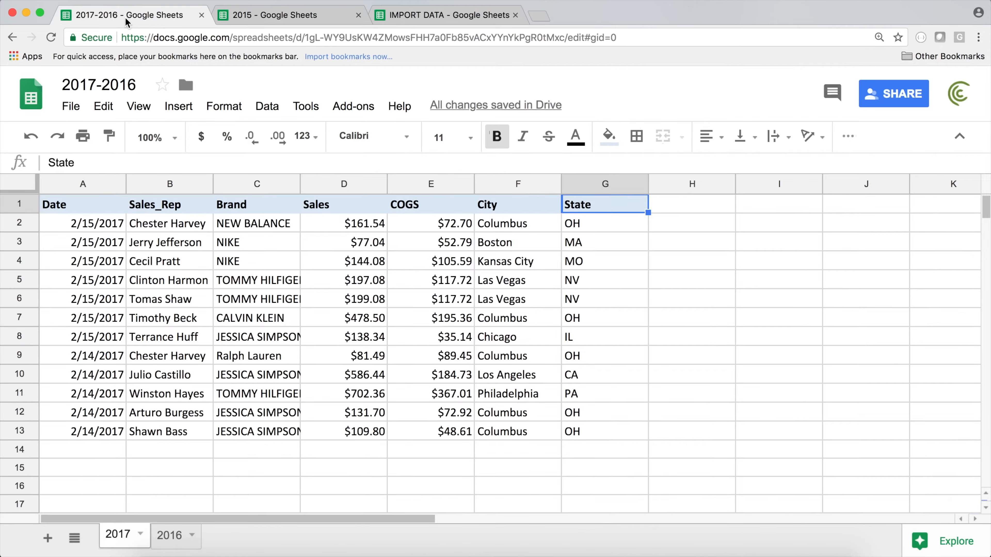
click(168, 531)
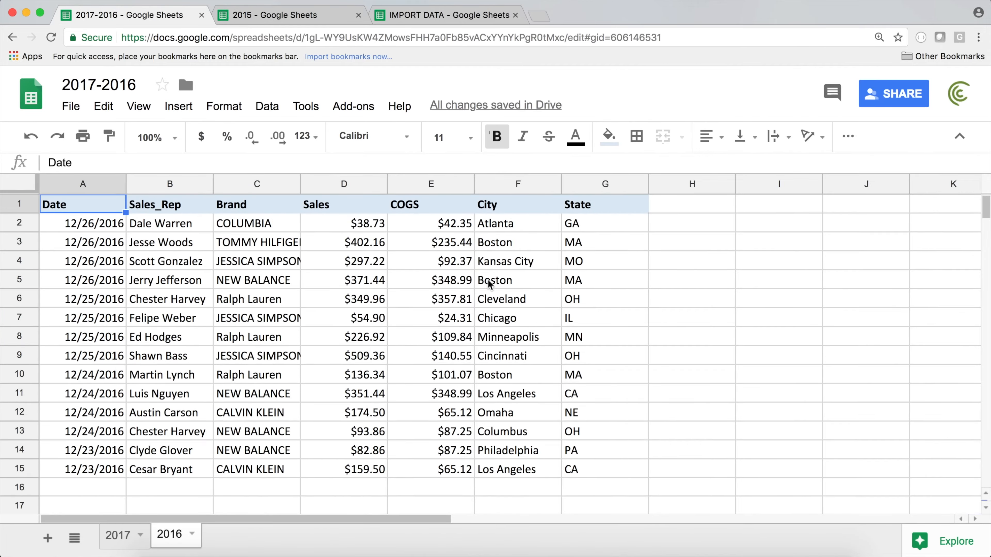
click(122, 536)
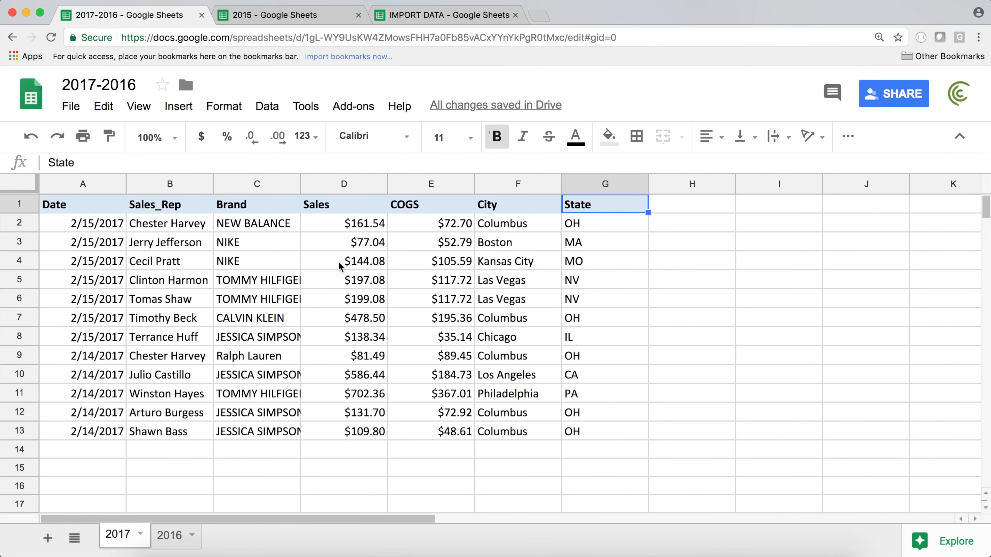
click(94, 207)
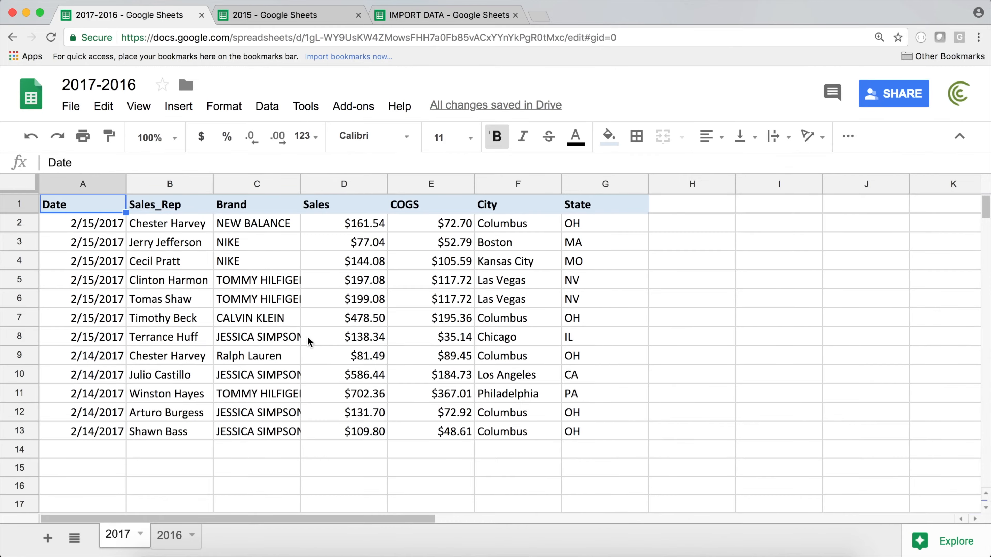
Start an IMPORTRANGE formula in cell A1 of the IMPORT DATA spreadsheet, with empty quotes for the spreadsheet URL.
click(458, 17)
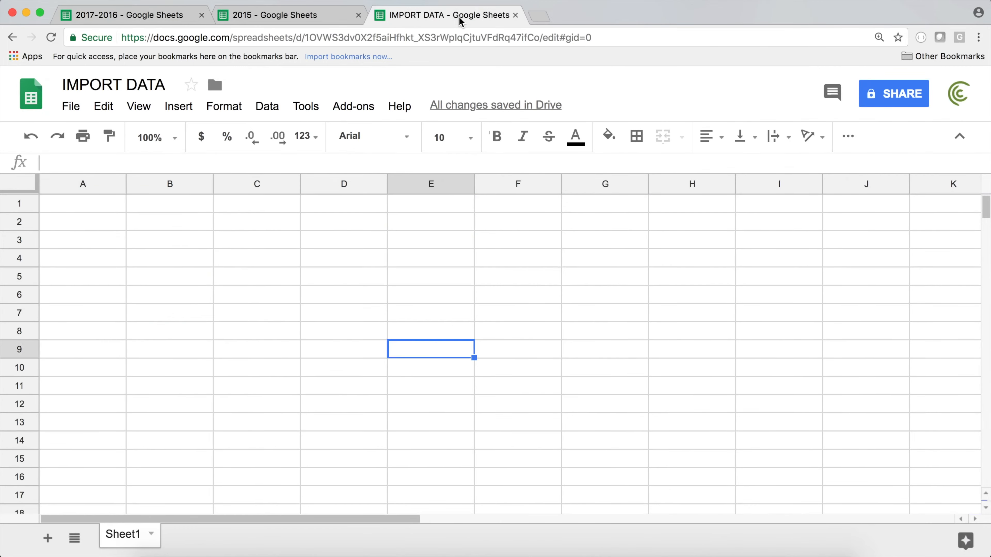
click(74, 209)
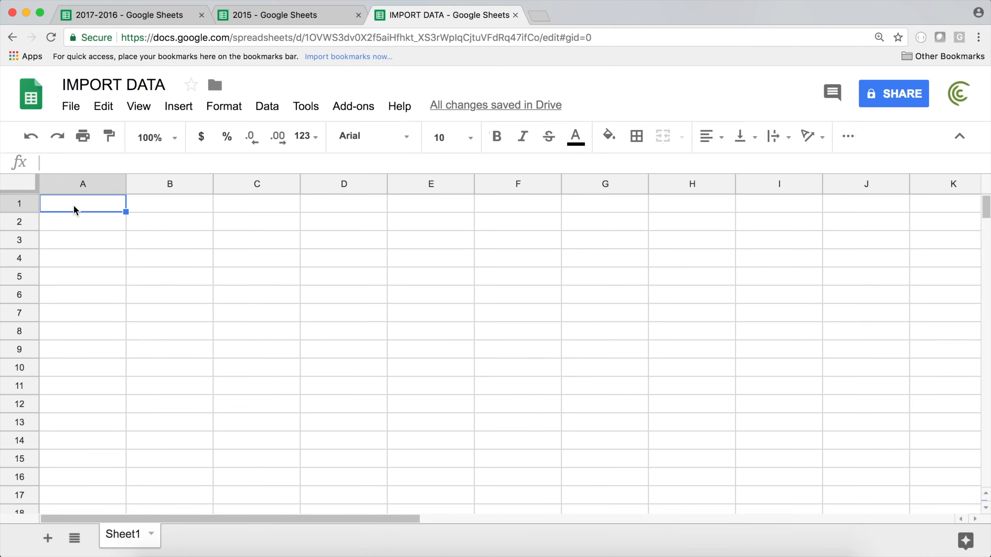
text(=)
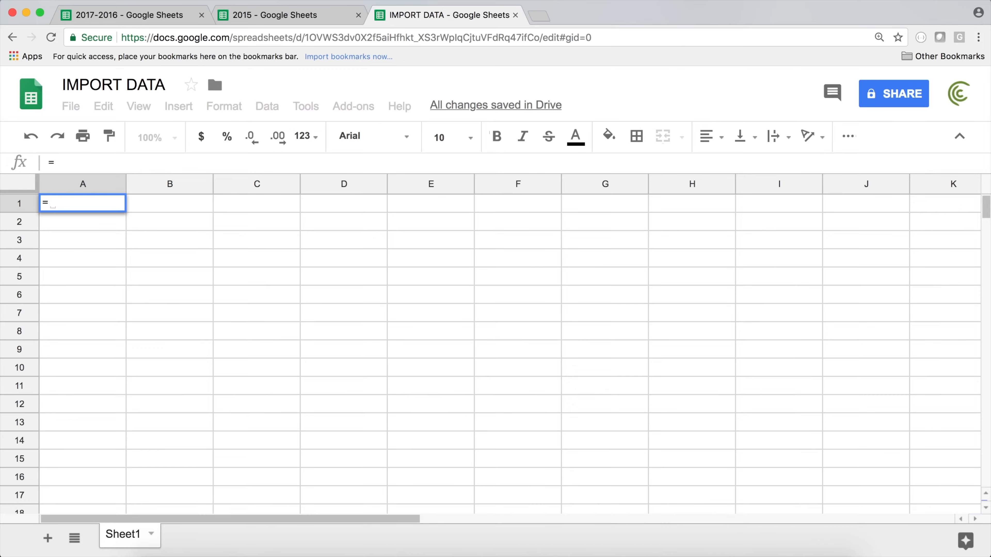
text(IMPORT)
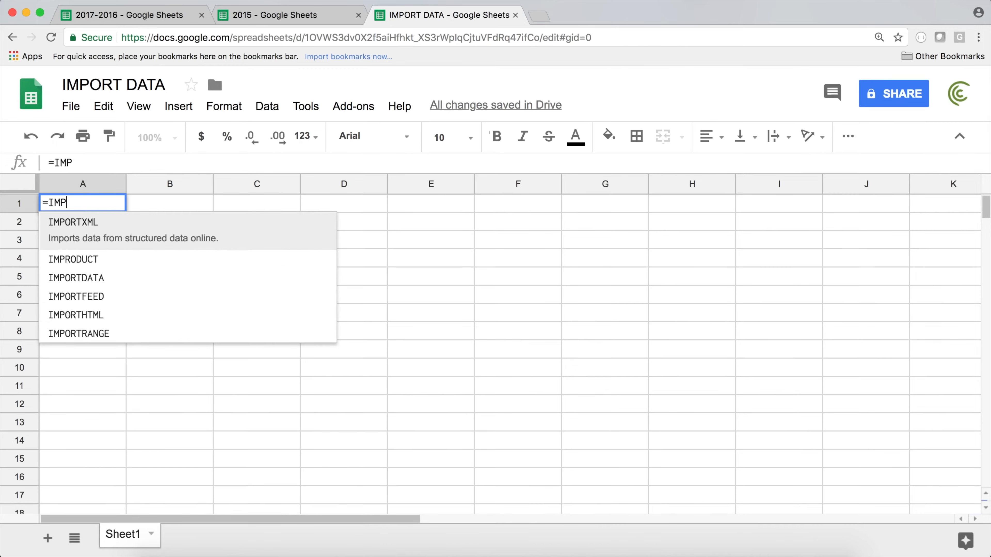
key(Down)
key(Down)
key(Down)
key(Down)
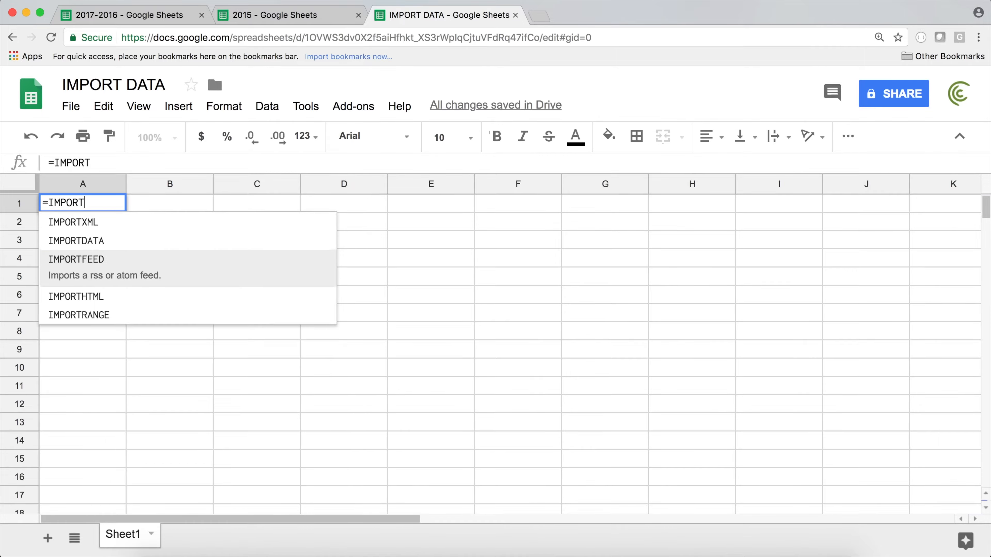
key(Tab)
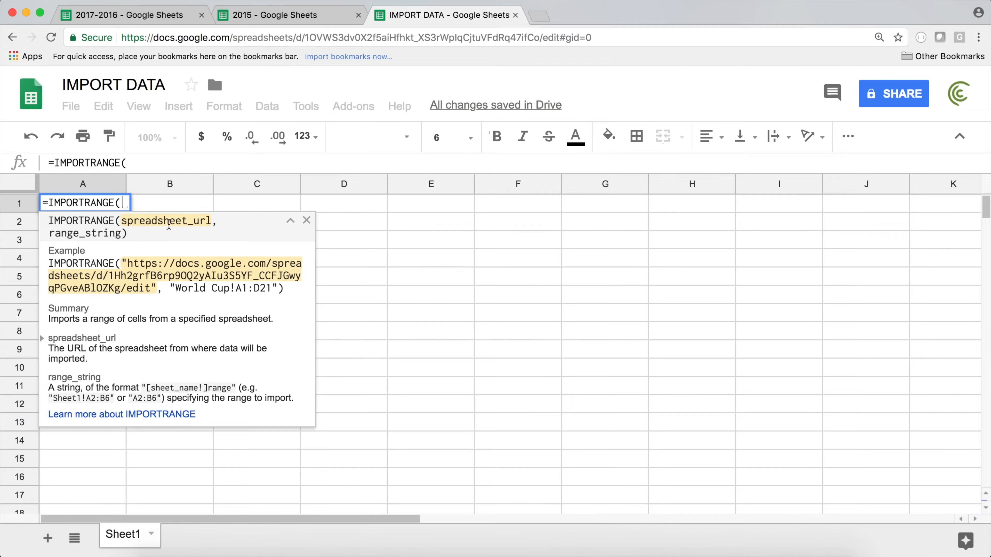
text("")
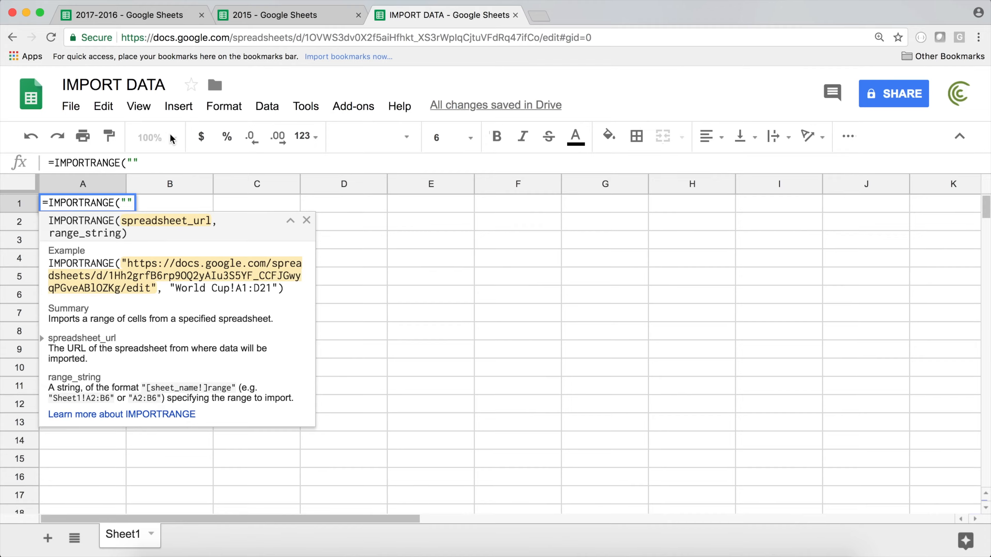
Copy the 2017-2016 spreadsheet's URL and paste it between the quotes of the IMPORTRANGE formula in IMPORT DATA.
click(159, 25)
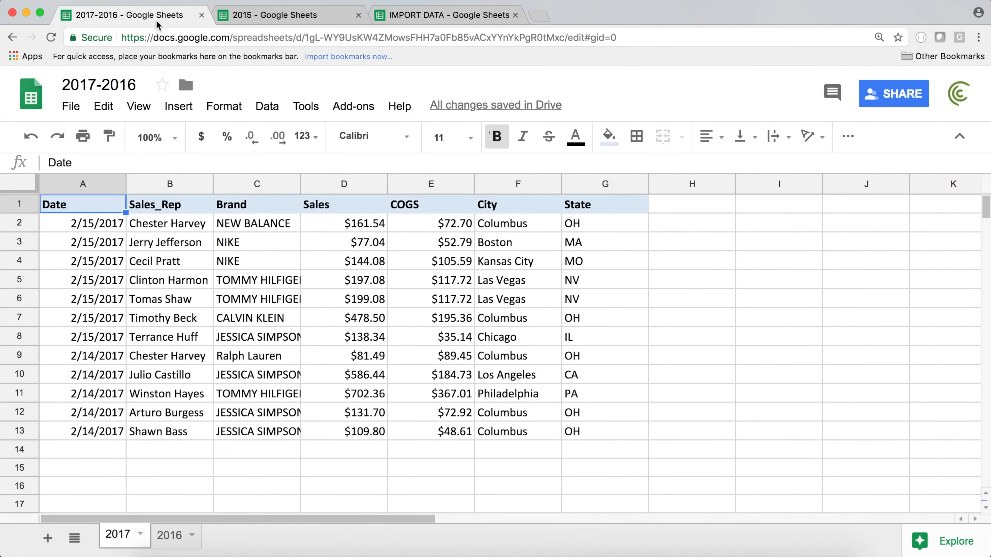
click(272, 37)
key(super+c)
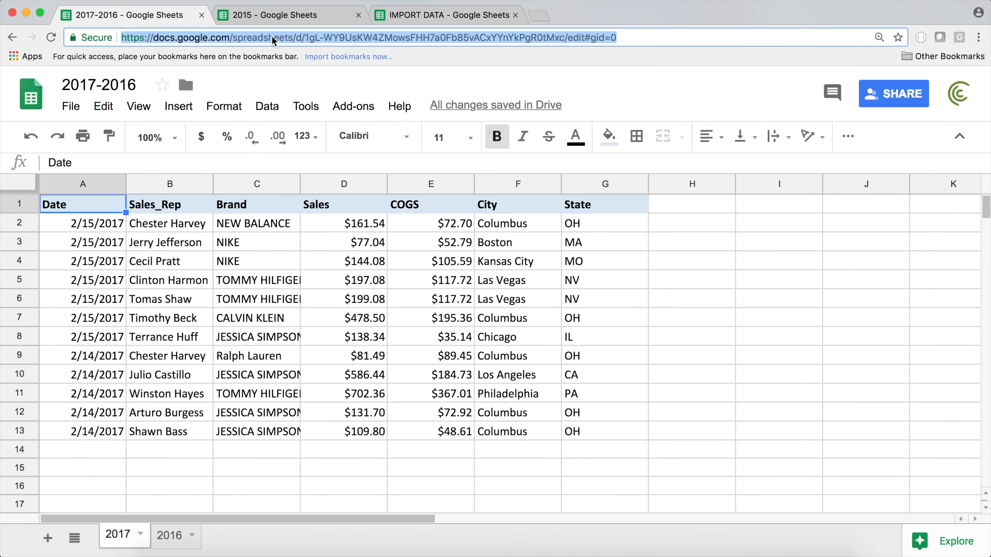
click(411, 17)
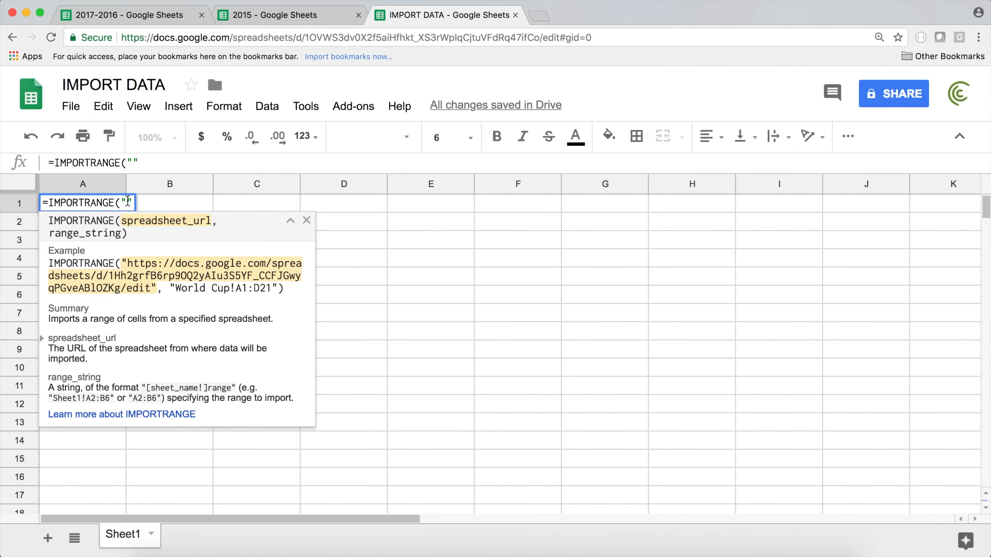
key(super+v)
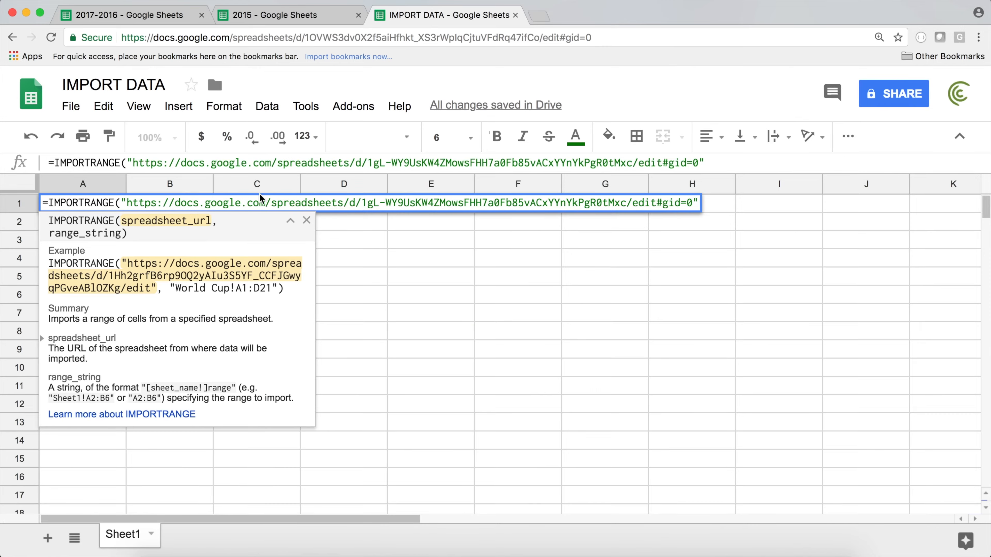
Check the source data's extent, add "A1:G13" as the formula's range string, and enter the completed formula.
text(,)
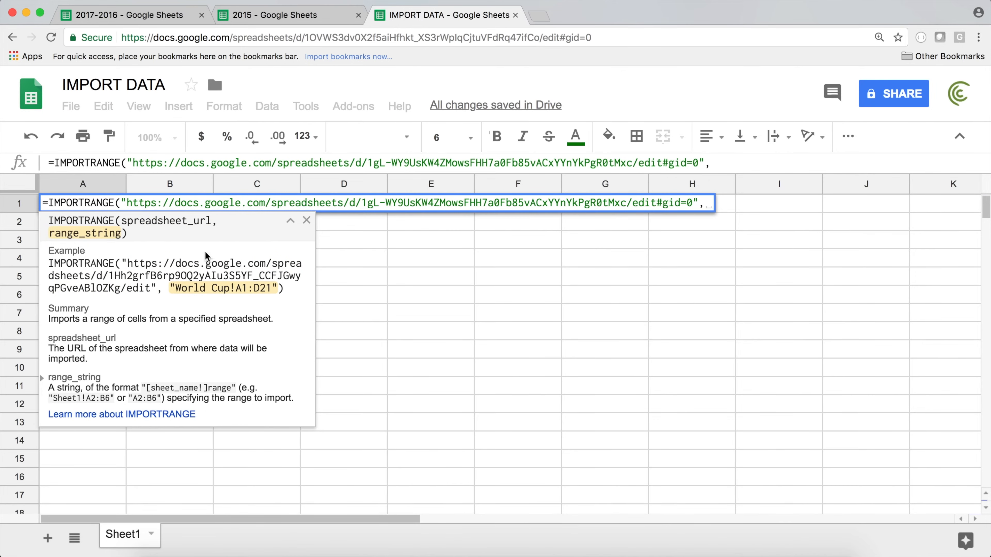
click(143, 17)
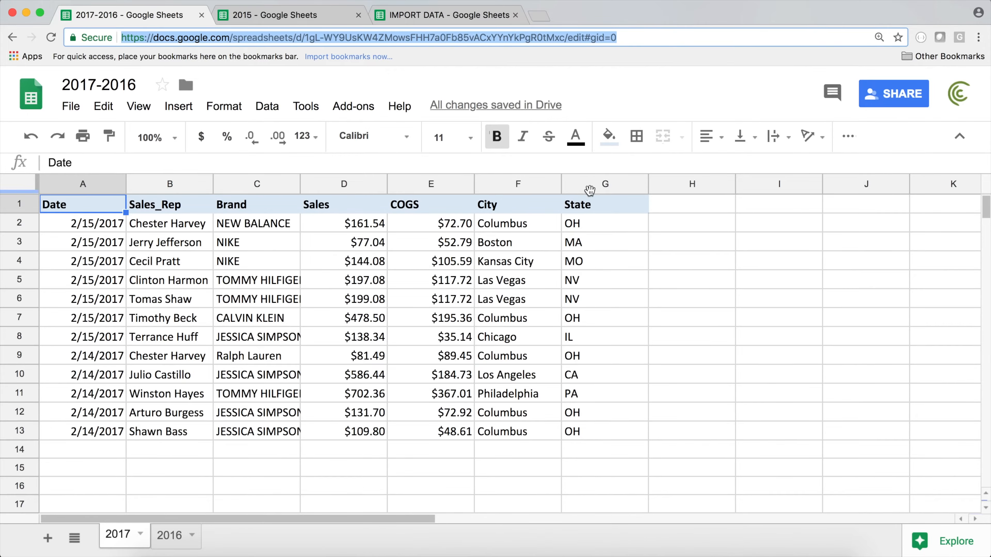
click(448, 16)
text(",")
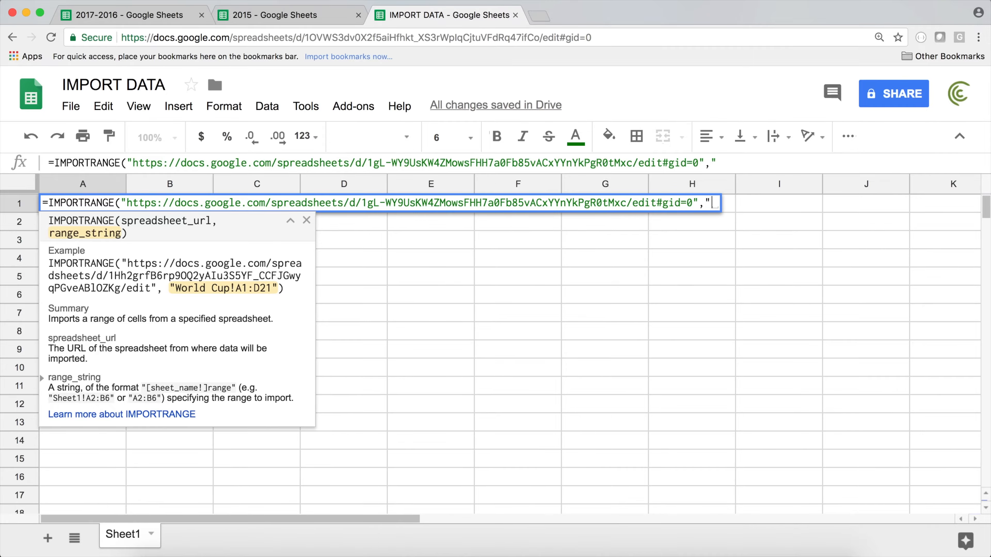
text(A1:G13)
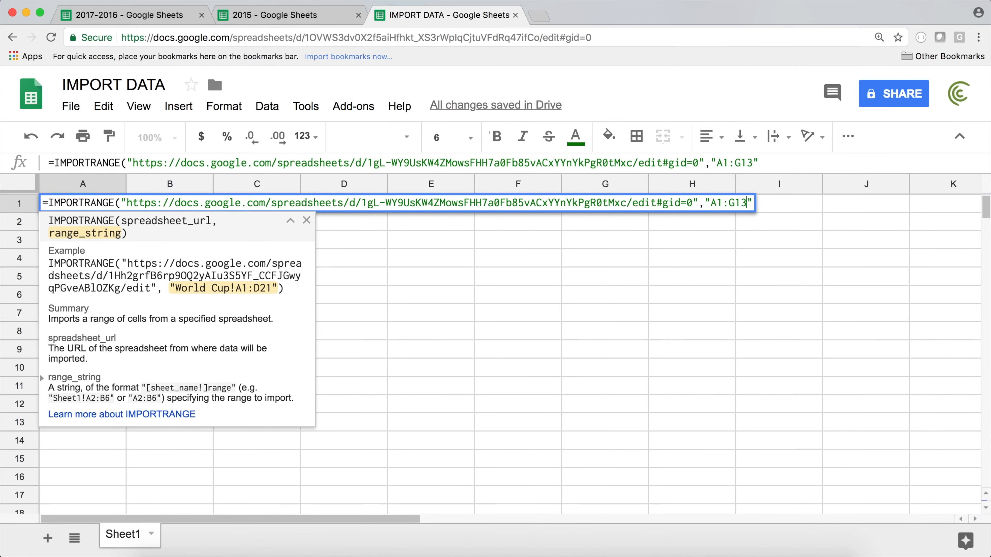
key(Right)
text())
key(Return)
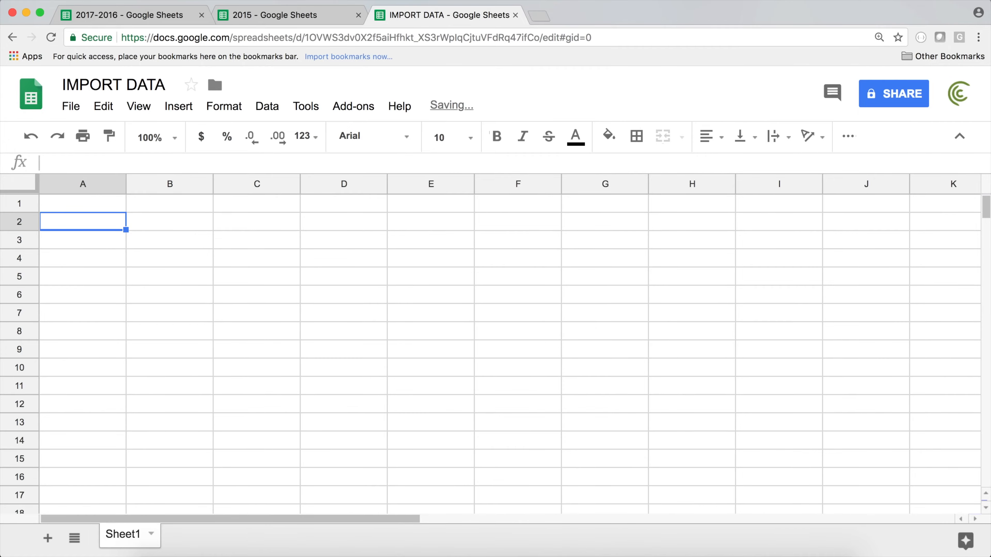
Allow access for the import in cell A1 so the two spreadsheets are connected.
mouse_move(98, 211)
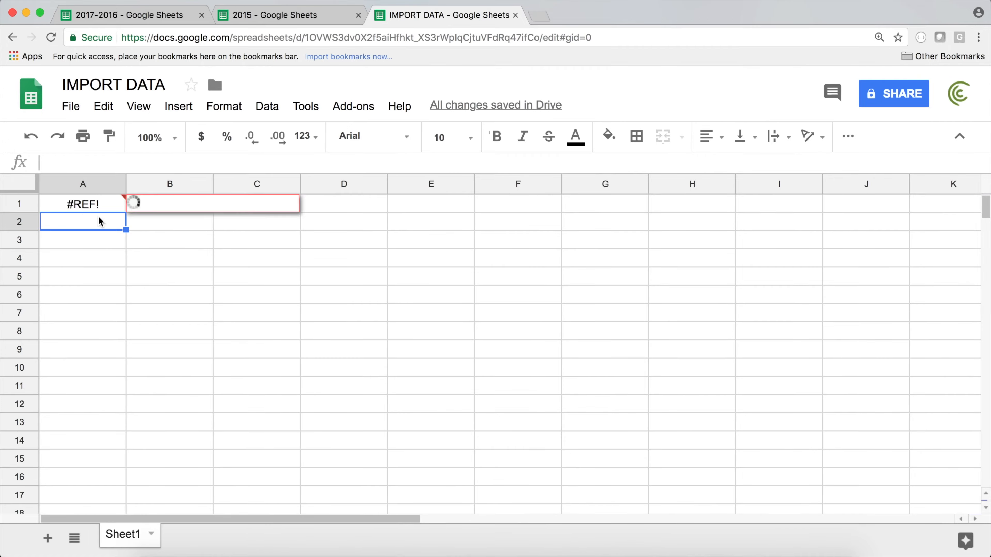
click(89, 209)
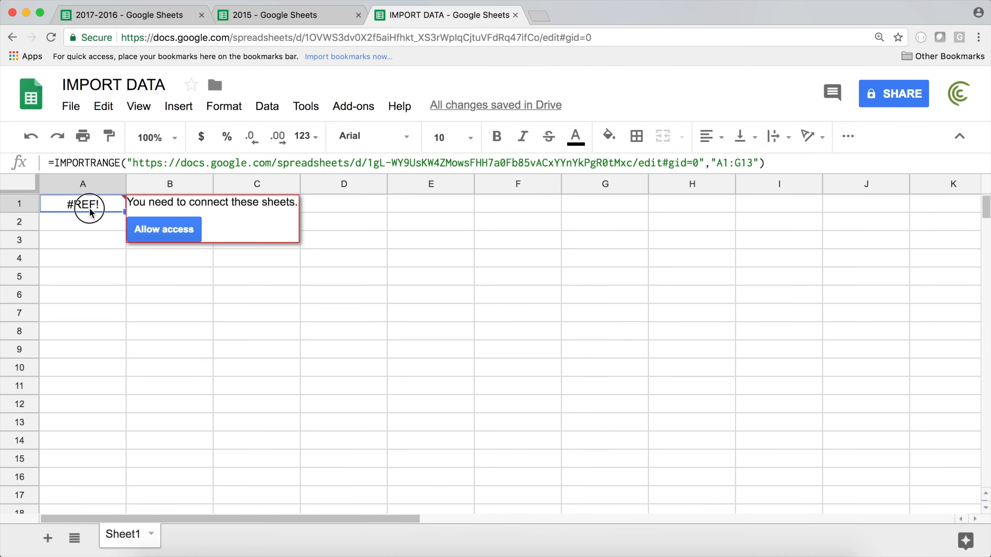
click(170, 230)
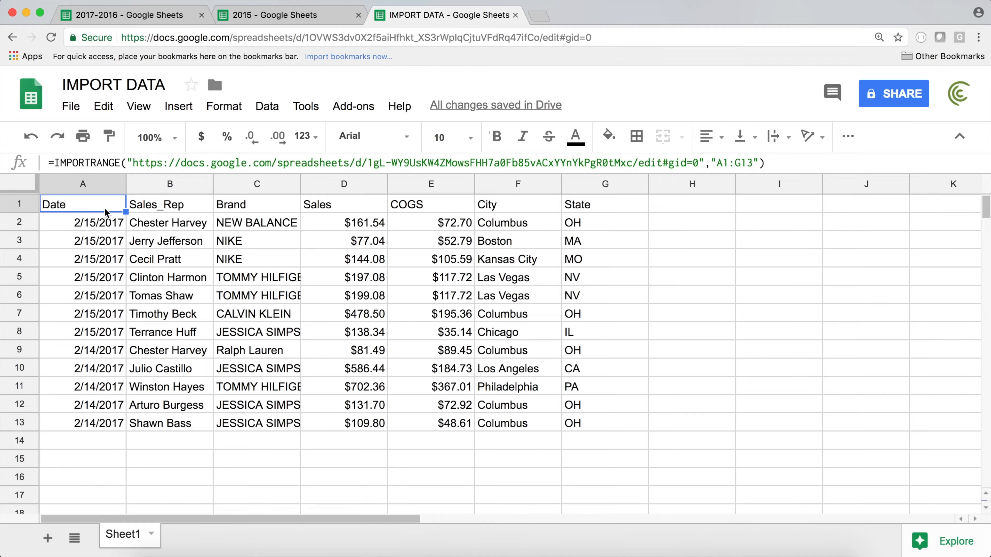
Compare the imported header row A1:G1 with the original in the 2017-2016 spreadsheet.
click(141, 17)
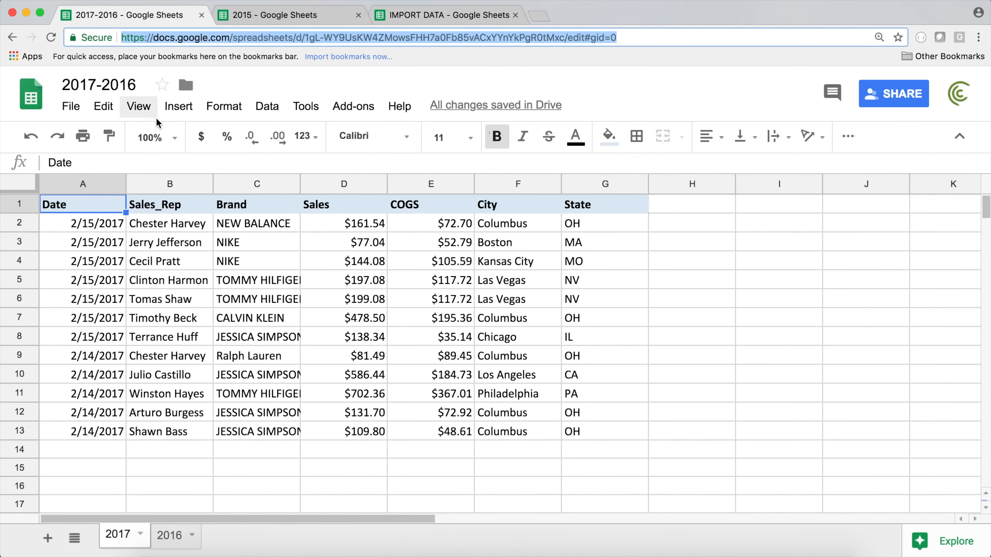
click(400, 17)
drag(98, 209, 634, 207)
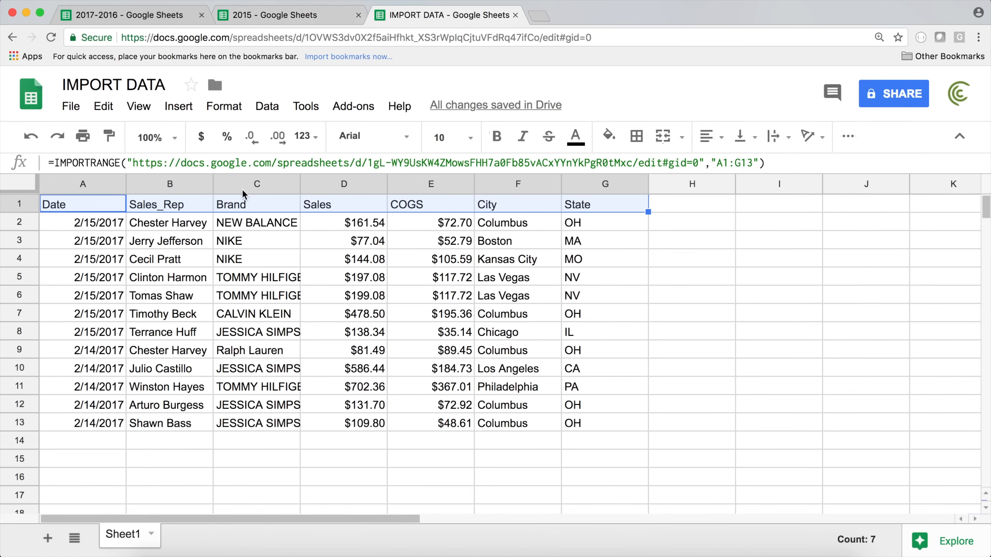
click(132, 18)
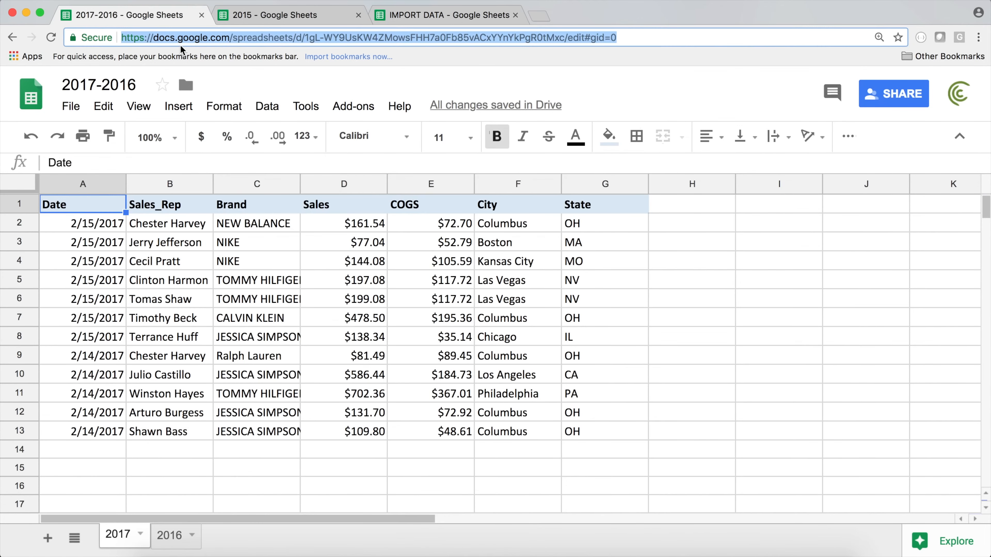
click(416, 16)
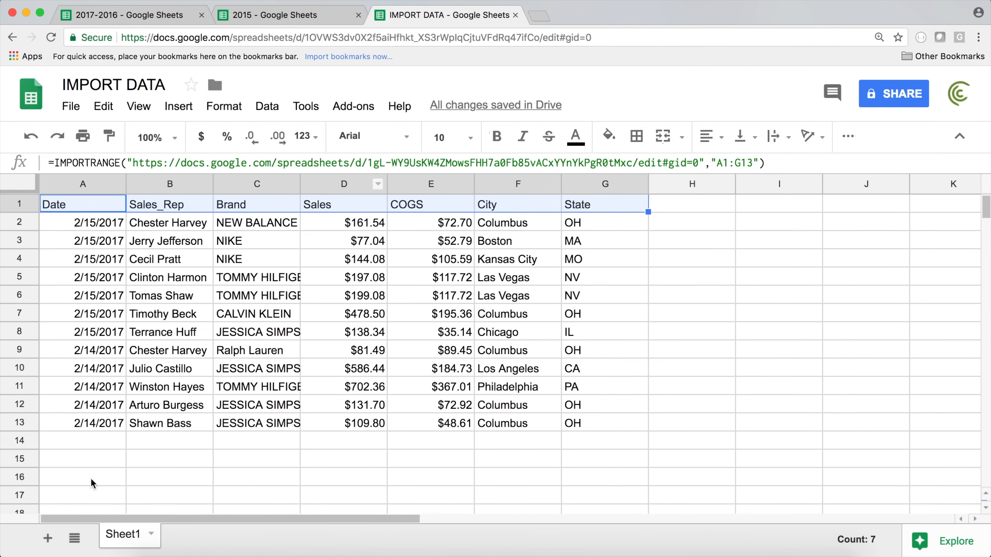
Start a second IMPORTRANGE formula in cell A16 of the IMPORT DATA spreadsheet, with an opening quote for the URL.
click(97, 486)
text(=impo)
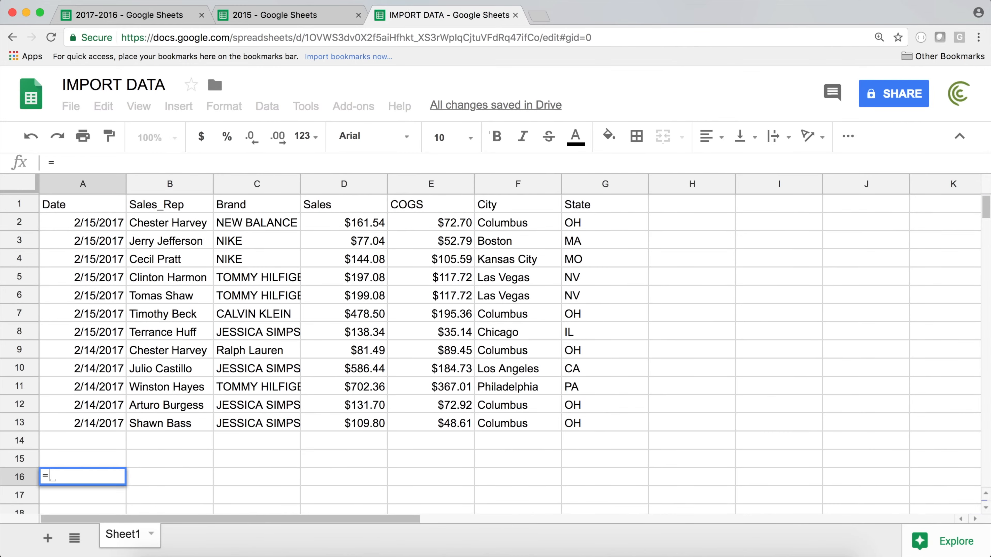
key(Up)
key(Up)
key(Up)
key(Up)
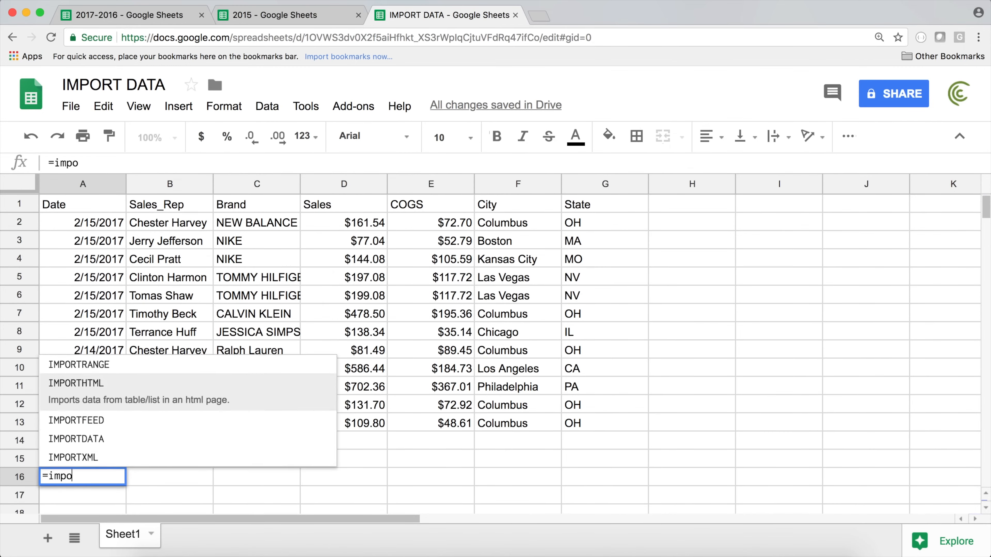
key(Tab)
text(")
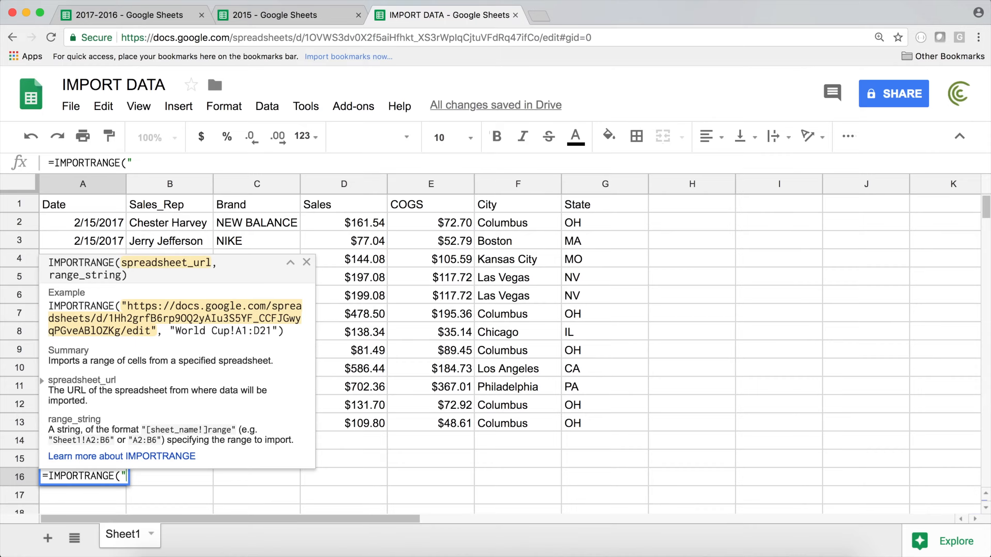
Complete the A16 formula with the copied 2017-2016 spreadsheet URL and the range string "A1:C3".
key(super+v)
text(",")
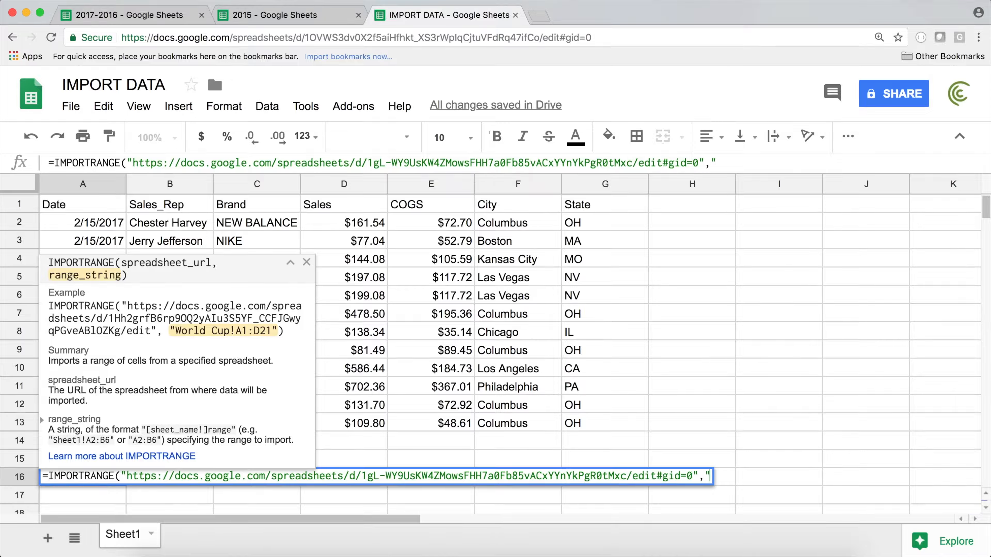
text(A1:c3)
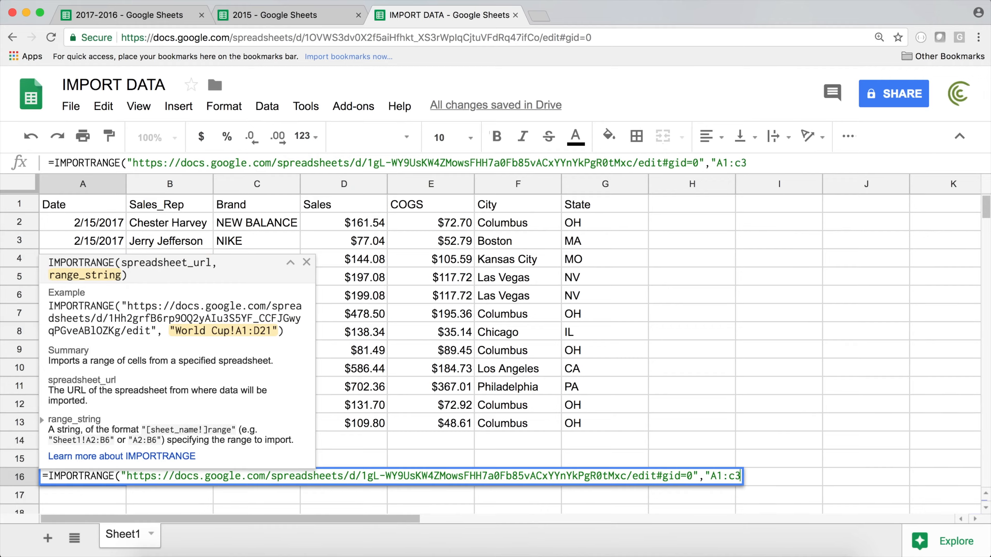
key(BackSpace)
key(BackSpace)
text(C3"))
key(Return)
Review the smaller import starting at A16 and the full import formula in cell A1.
key(Up)
scroll(143, 430, down, 1)
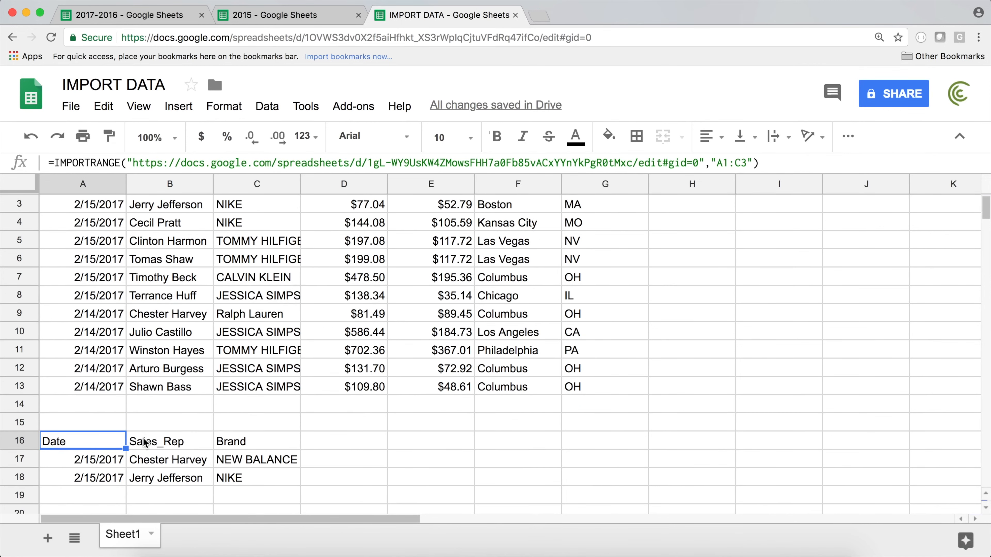
scroll(145, 442, up, 1)
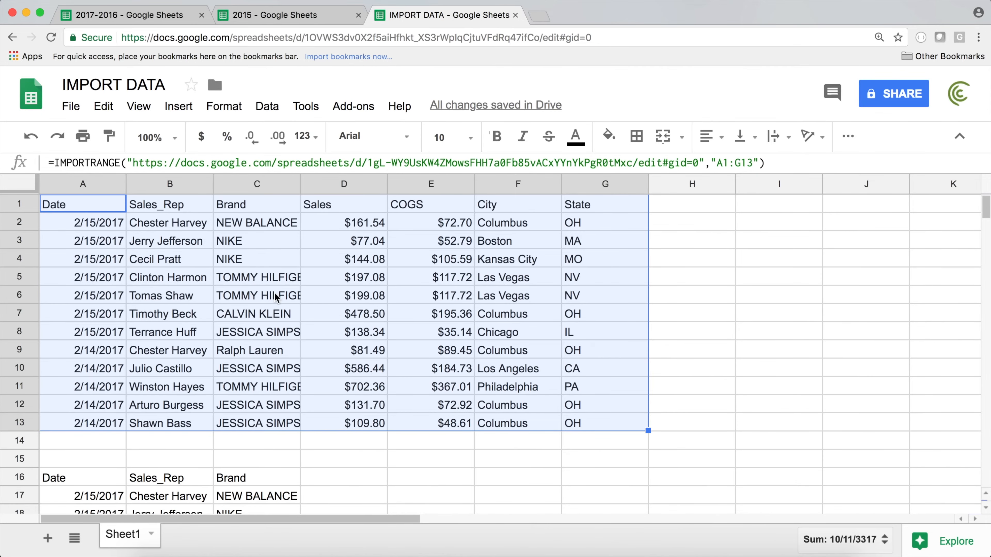
click(81, 210)
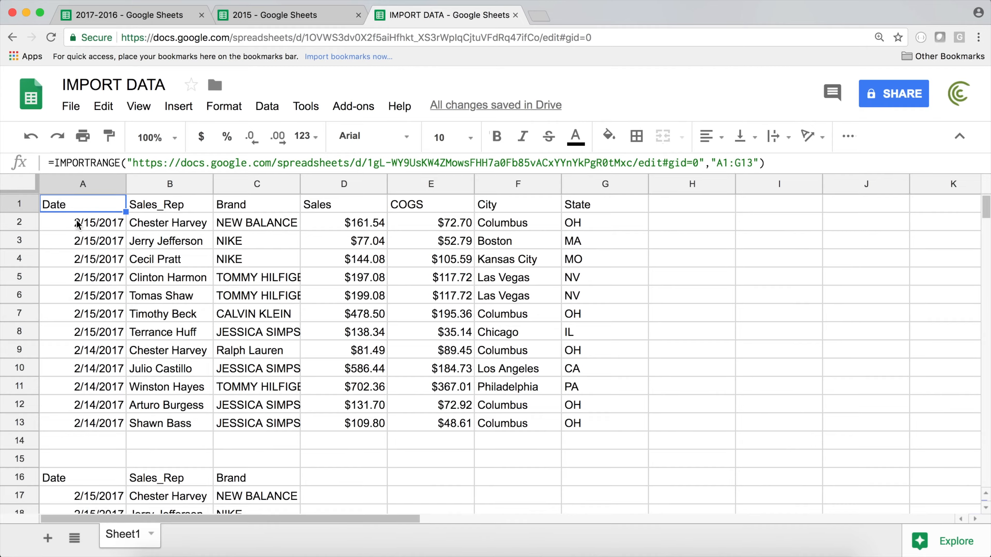
Delete the smaller import formula in cell A16 and review the spreadsheet URL argument of the A1 formula.
click(103, 478)
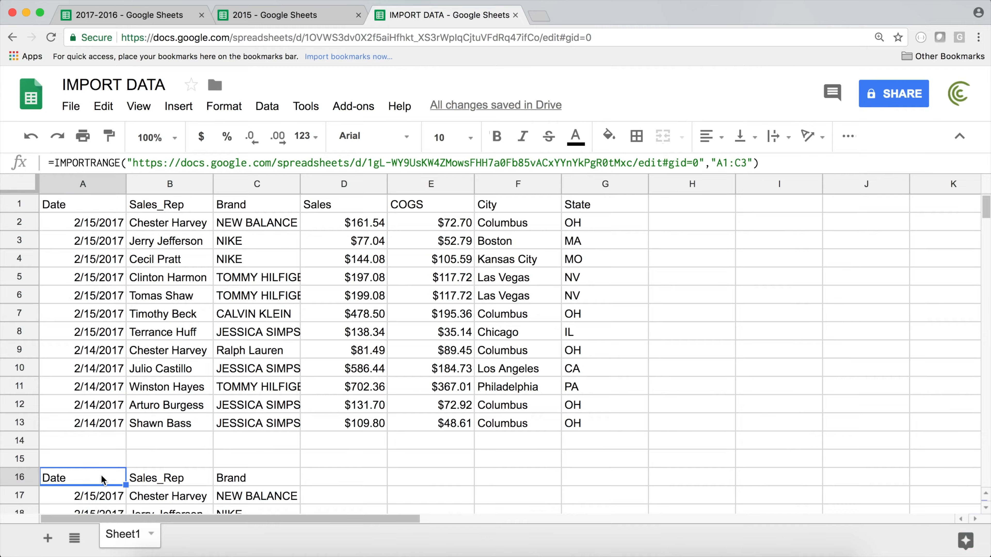
key(Delete)
double_click(112, 204)
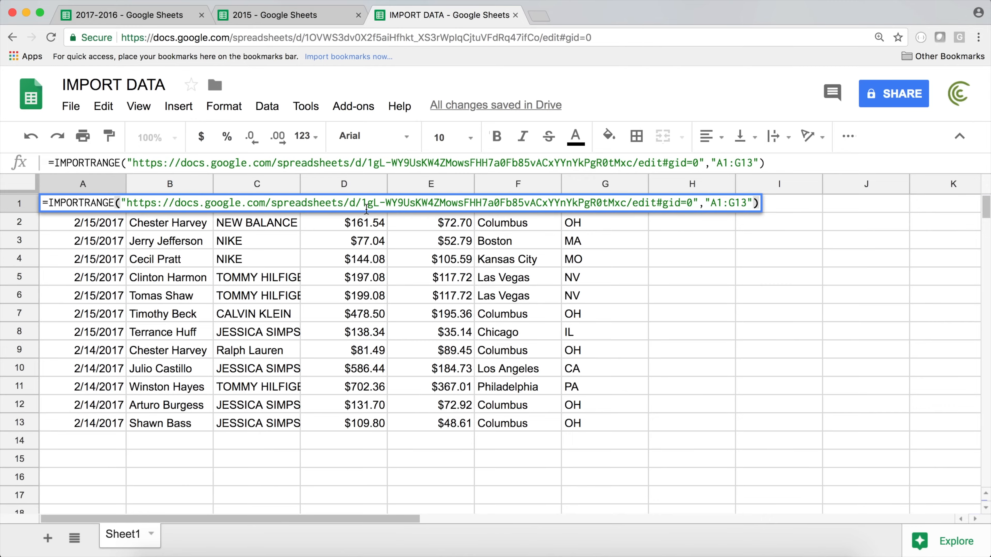
drag(126, 203, 694, 203)
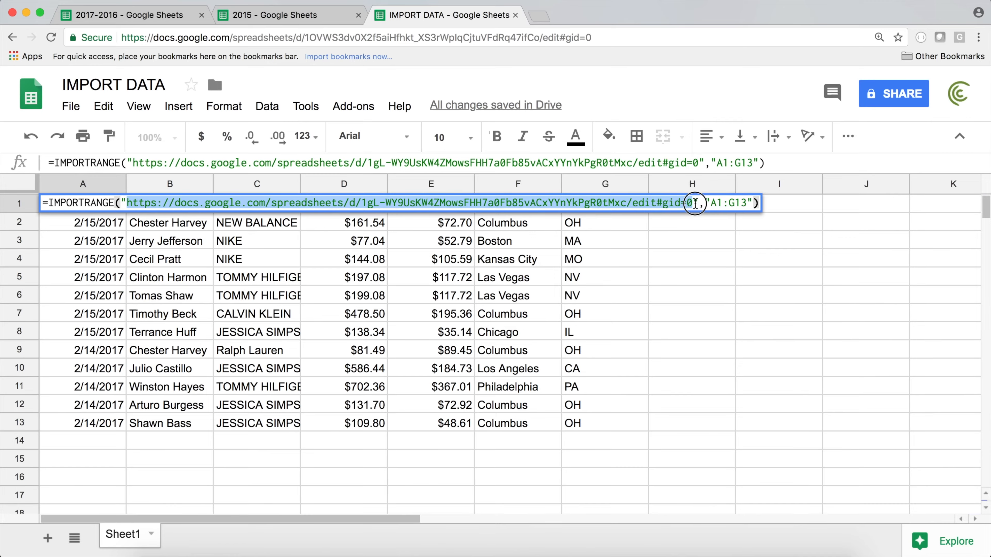
click(362, 203)
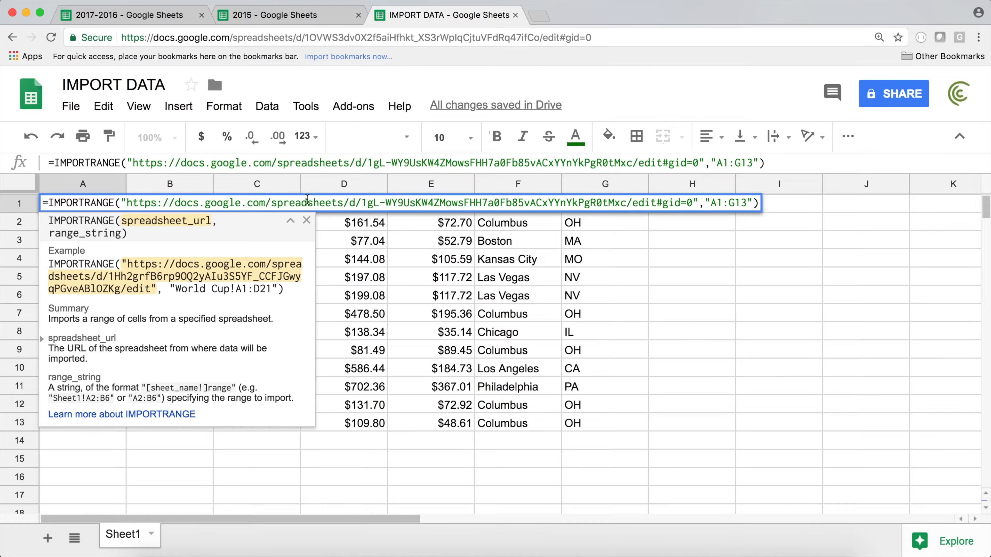
drag(191, 202, 625, 202)
click(211, 202)
drag(125, 203, 366, 202)
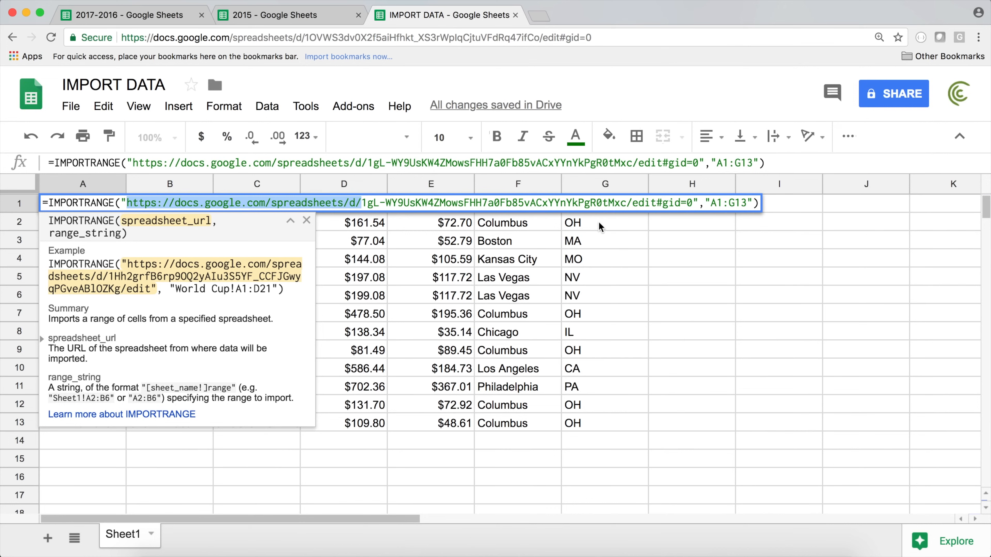
key(BackSpace)
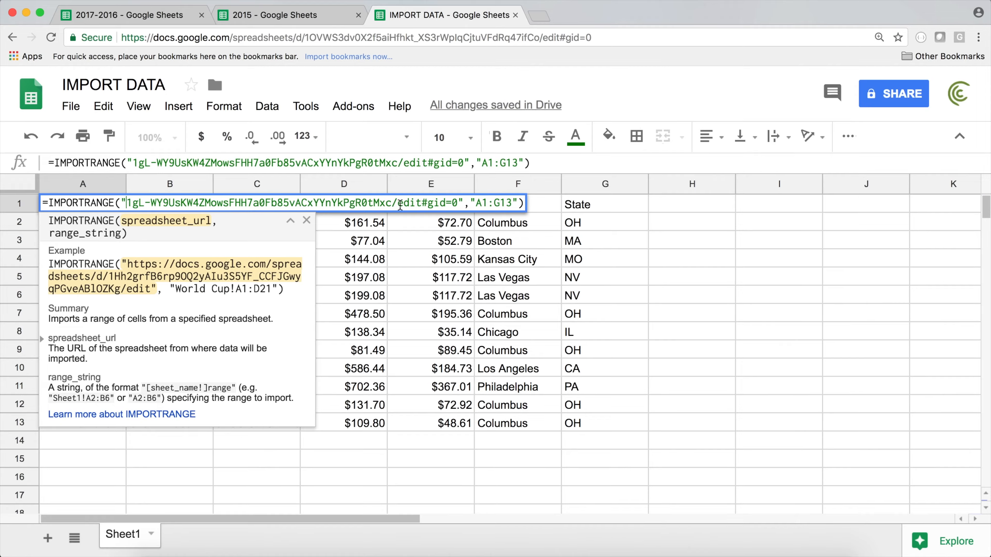
drag(391, 203, 459, 202)
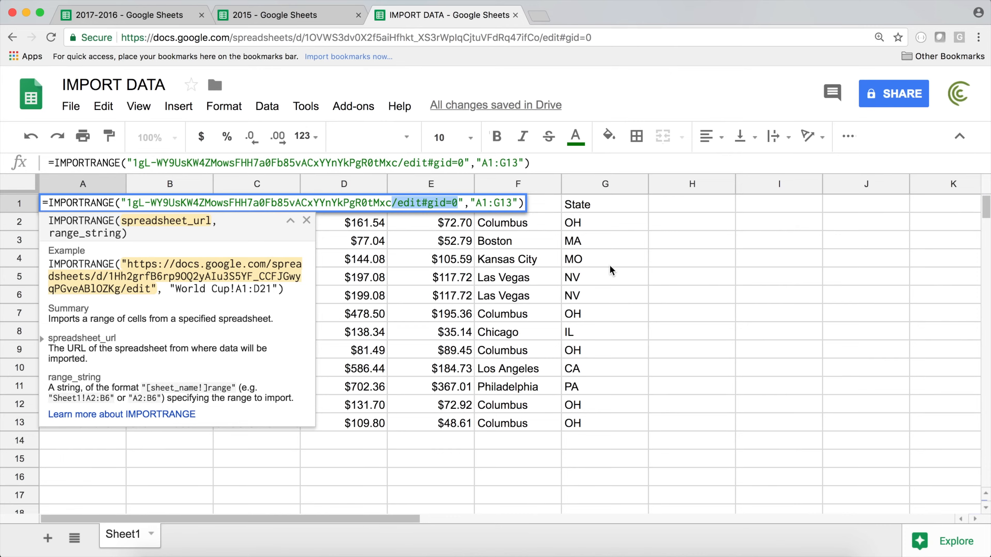
key(BackSpace)
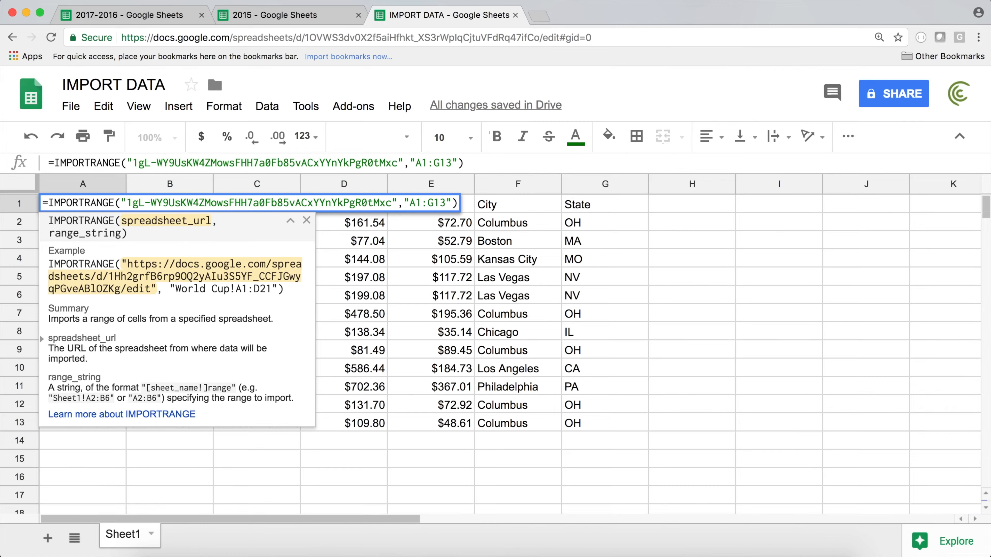
key(Return)
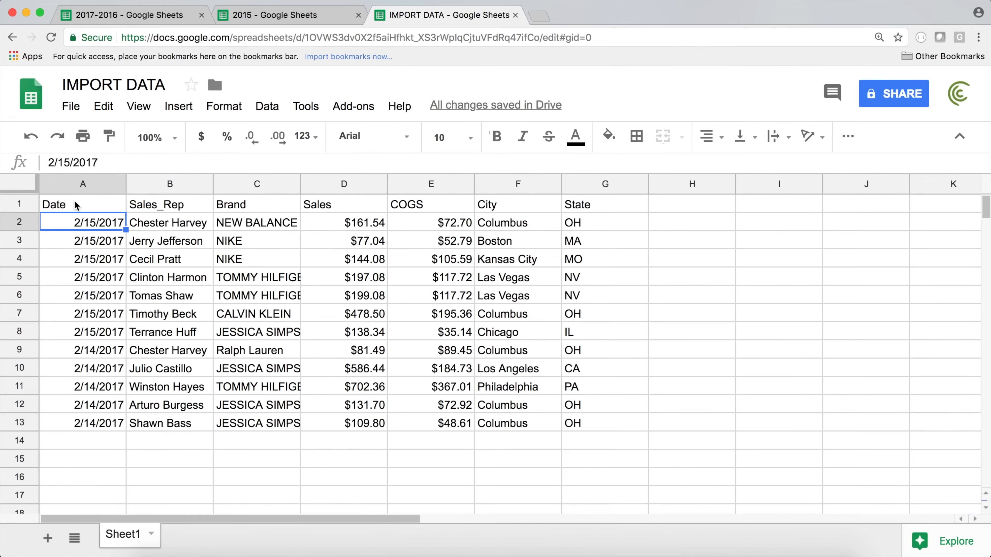
Examine the range string in the shortened A1 formula, checking whether it names a source sheet.
click(75, 200)
double_click(74, 201)
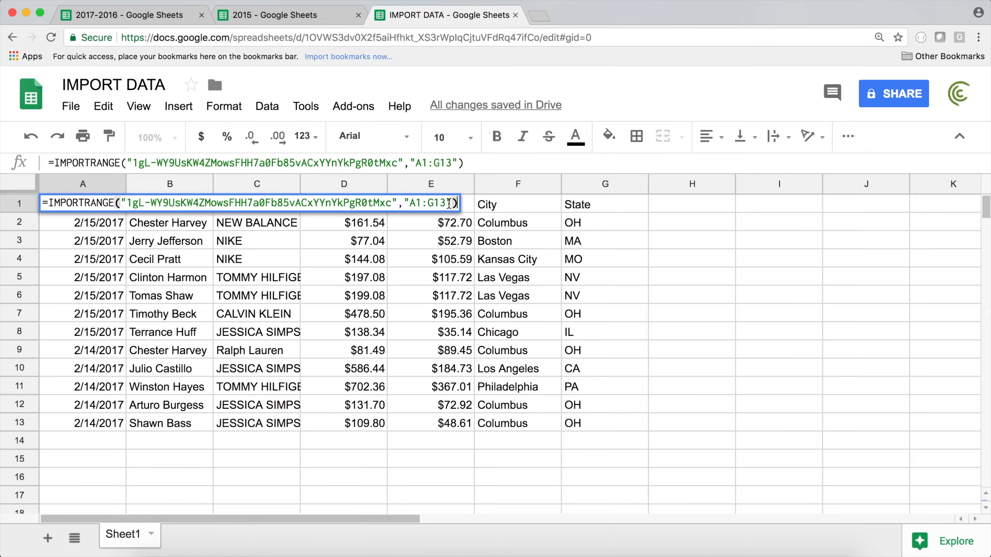
drag(411, 204, 434, 207)
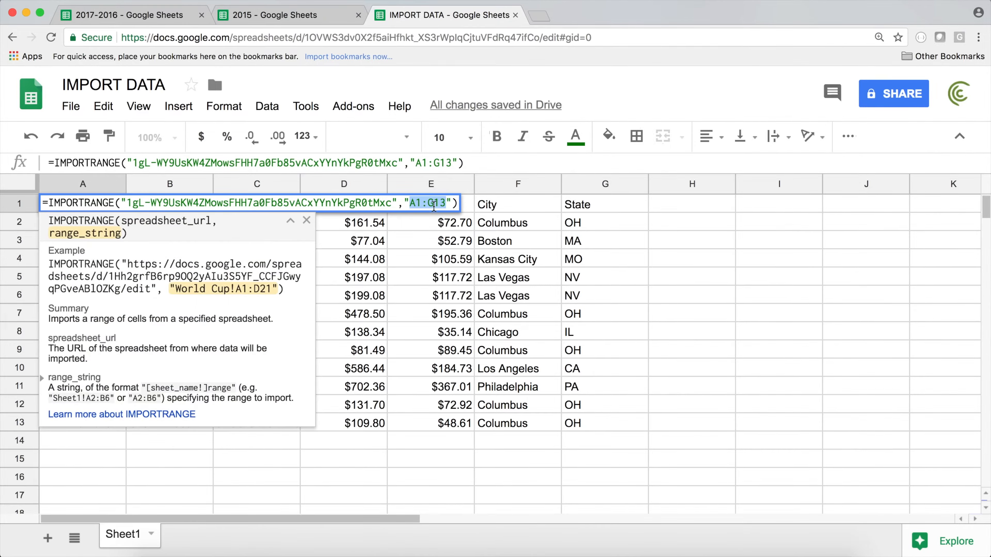
key(Return)
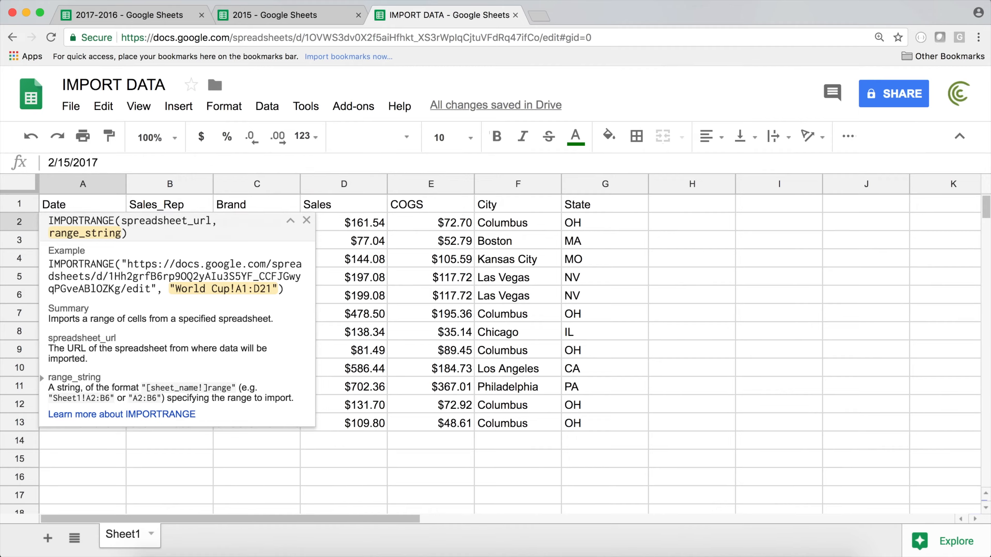
click(102, 205)
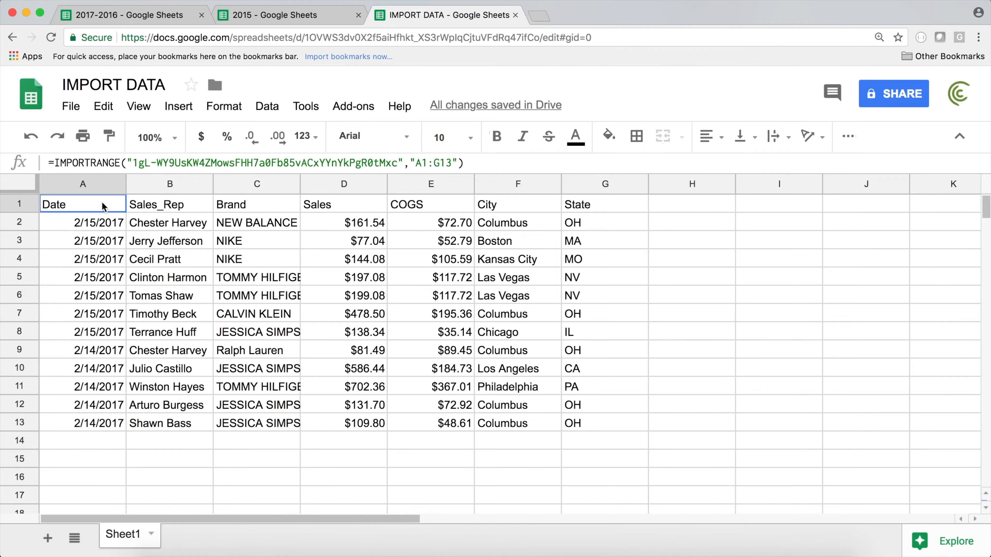
double_click(102, 206)
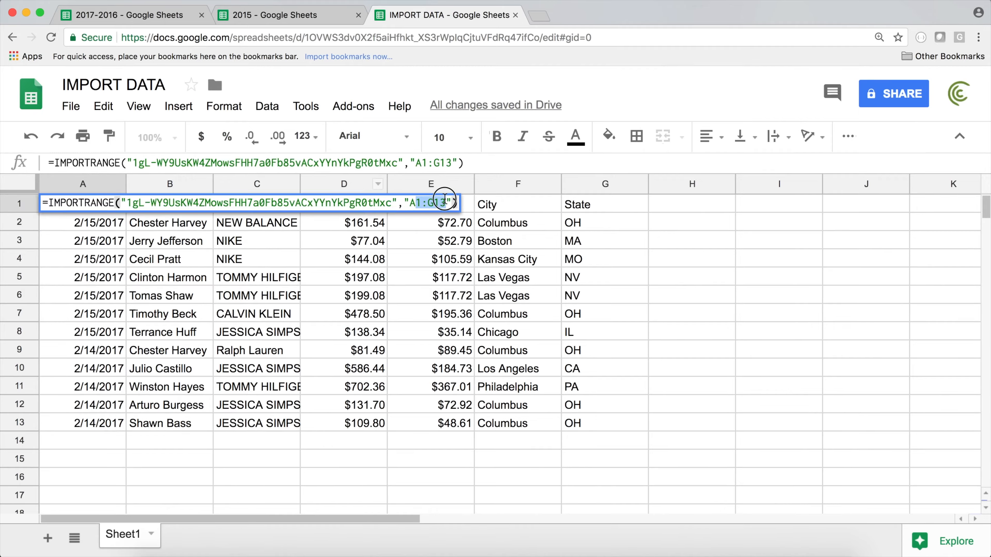
drag(445, 202, 417, 199)
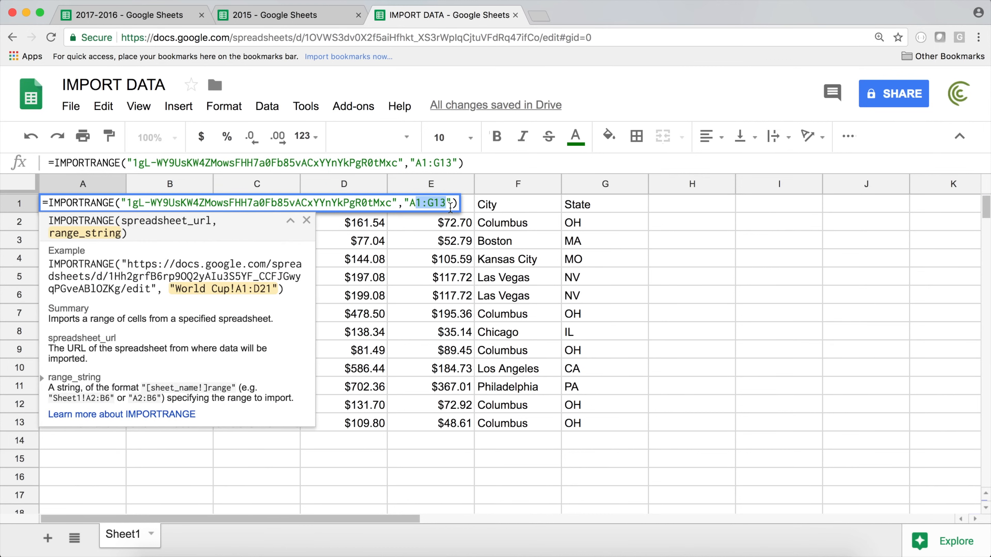
key(Return)
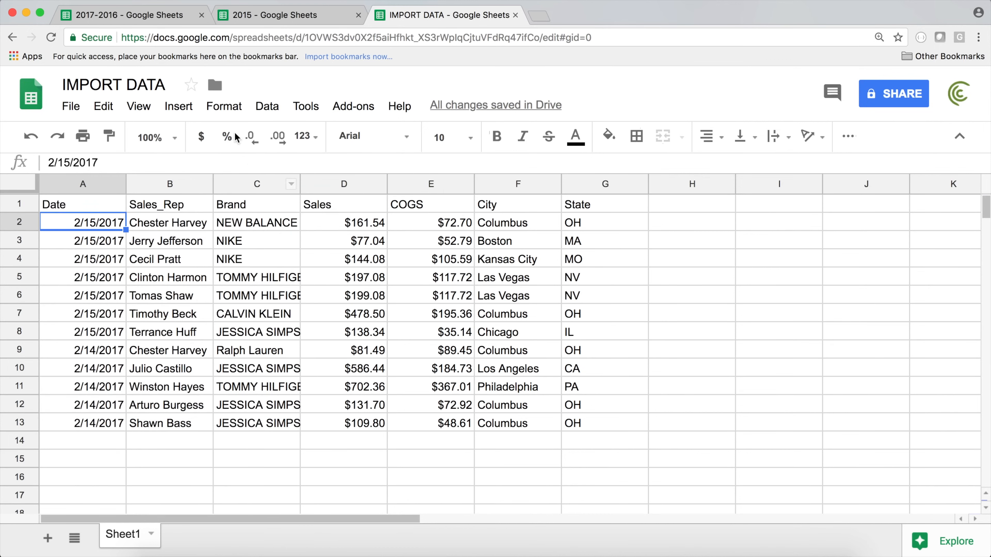
Compare the sheets of the 2017-2016 spreadsheet with the rows imported into the IMPORT DATA spreadsheet.
click(159, 14)
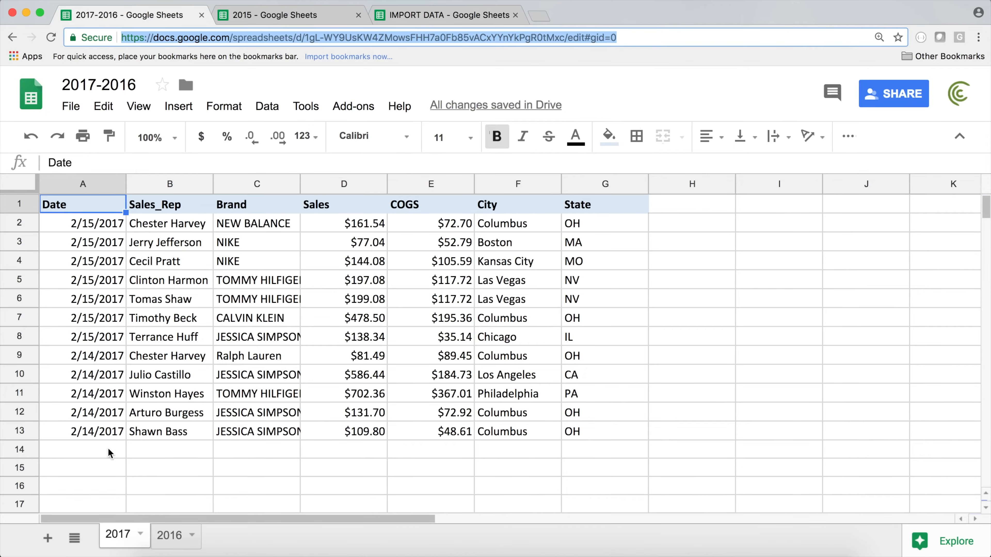
click(425, 19)
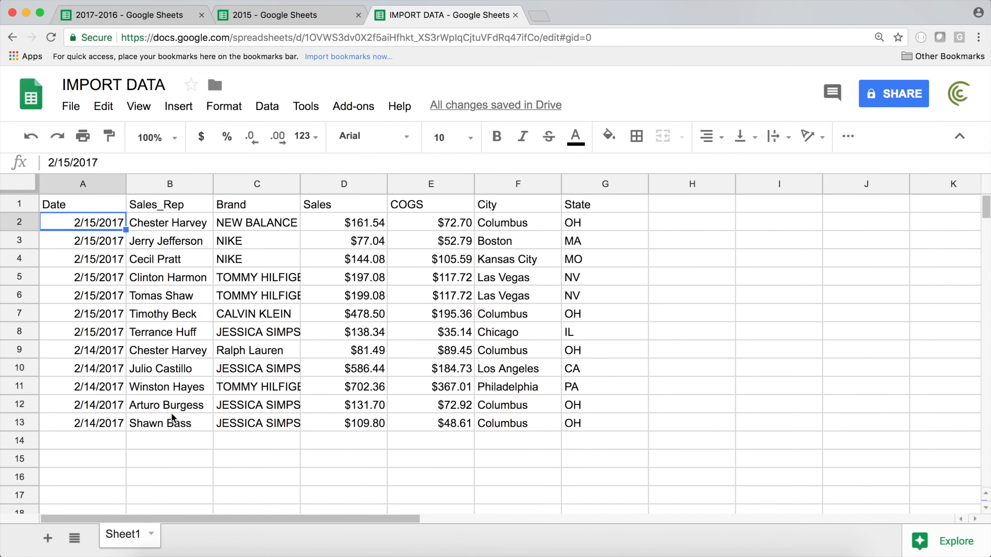
drag(110, 259, 103, 387)
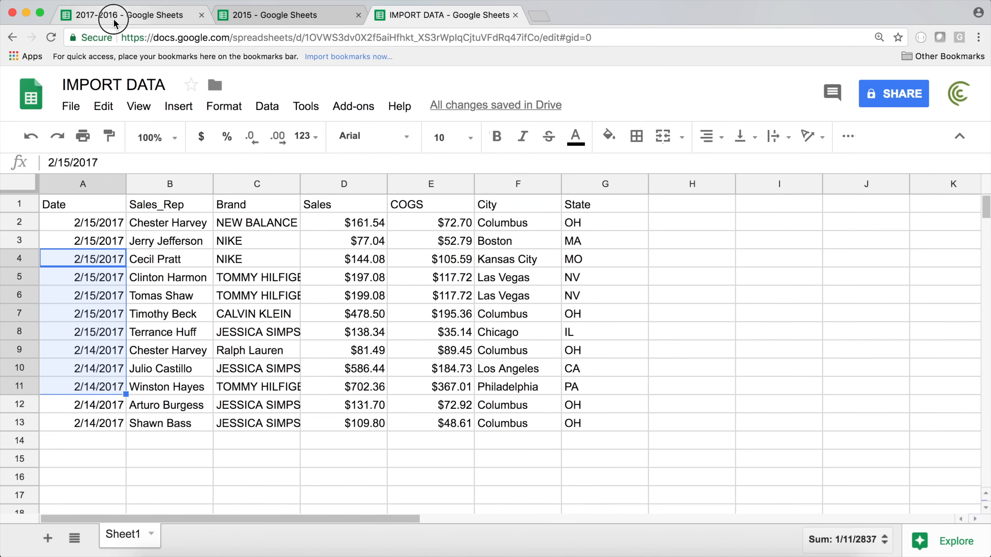
Add a new sheet to the 2017-2016 spreadsheet and place it before the 2017 sheet.
click(117, 16)
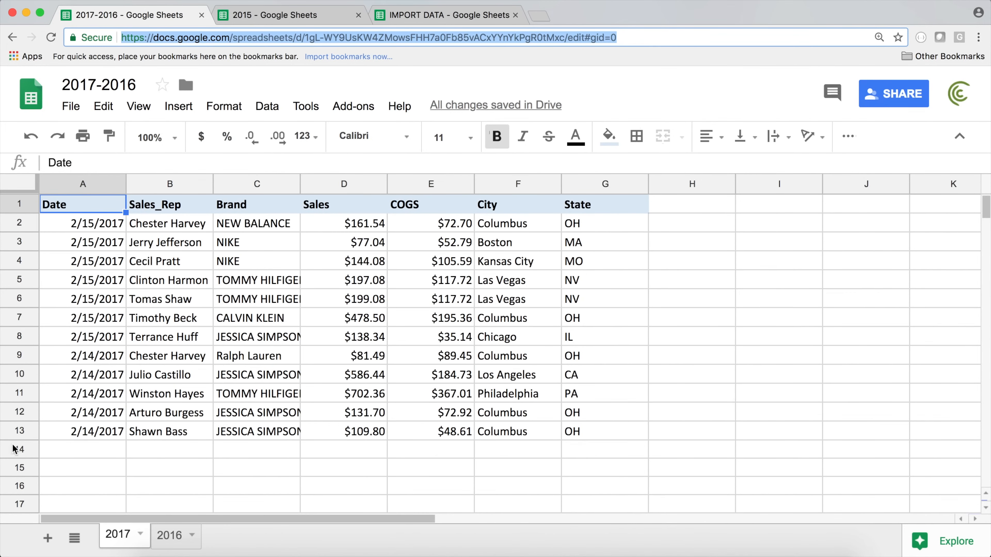
click(48, 539)
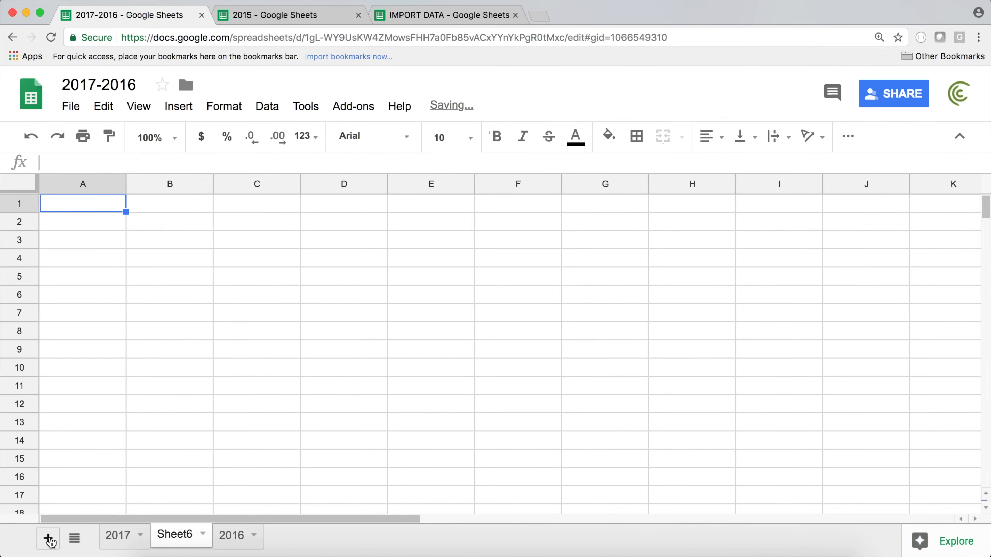
drag(152, 535, 129, 548)
Fill the new sheet with test values: "b sd" in A1, 43 in A2, 45 in B3 and 435 in B2.
text(b sd)
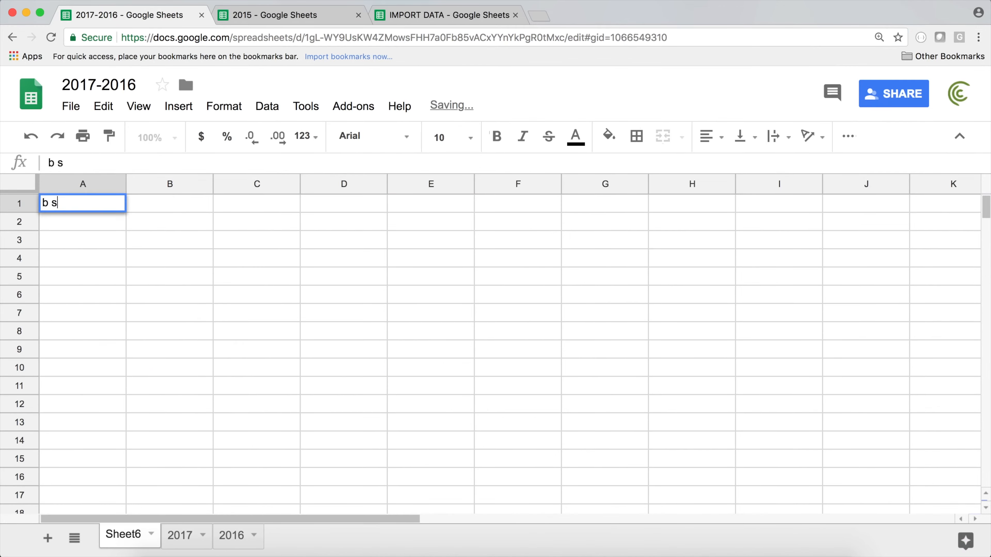
key(Return)
text(43)
key(Return)
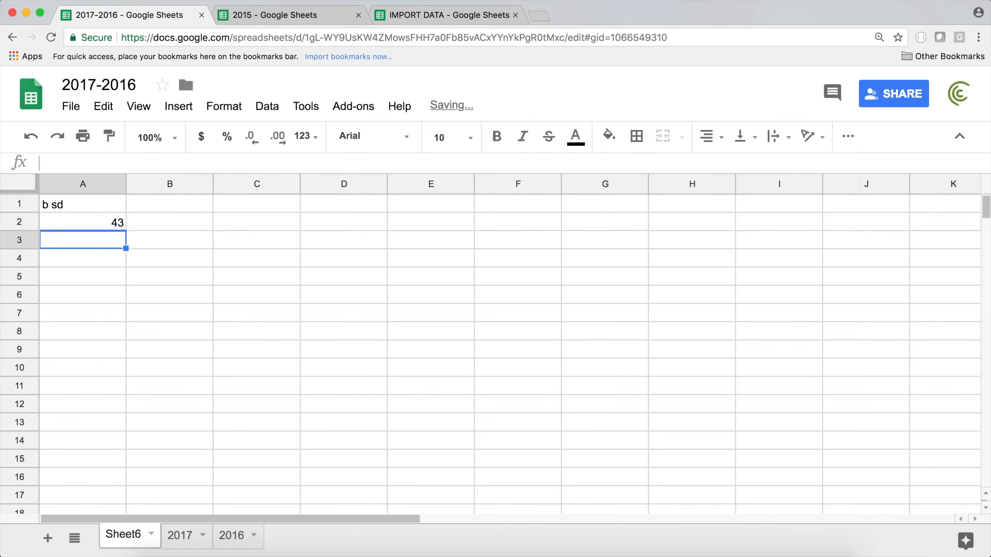
key(Right)
text(45)
key(Up)
text(435)
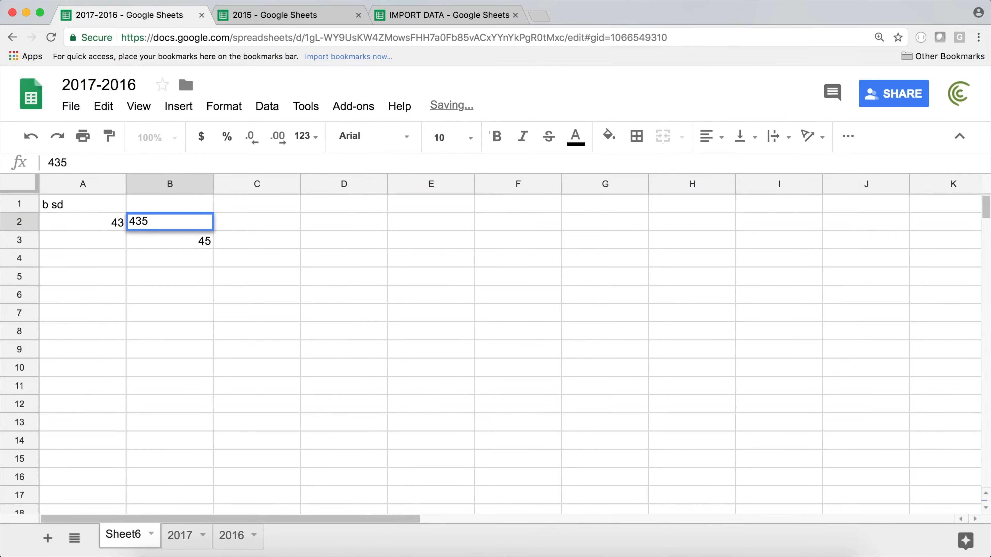
click(211, 262)
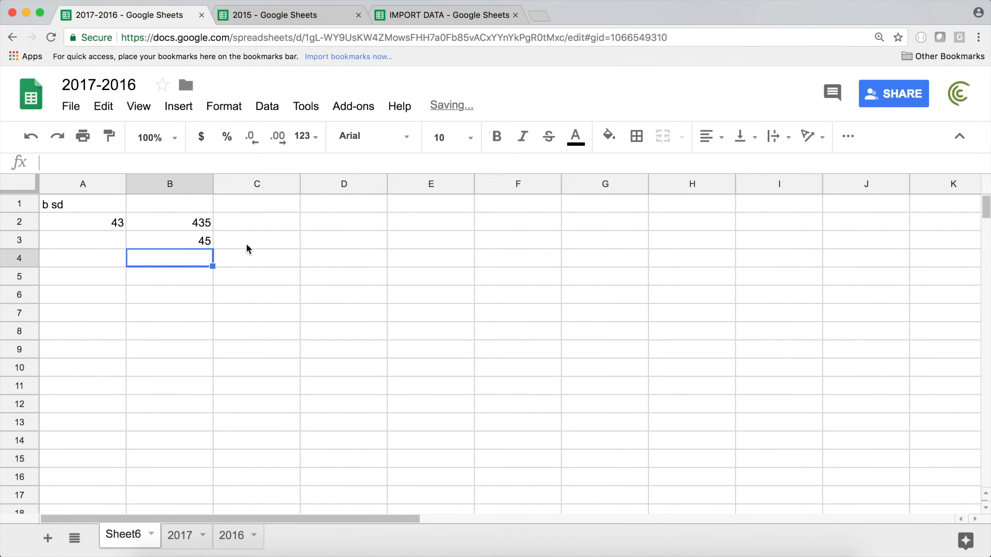
Check in the IMPORT DATA spreadsheet which sheet's data the A1 formula imports.
click(406, 15)
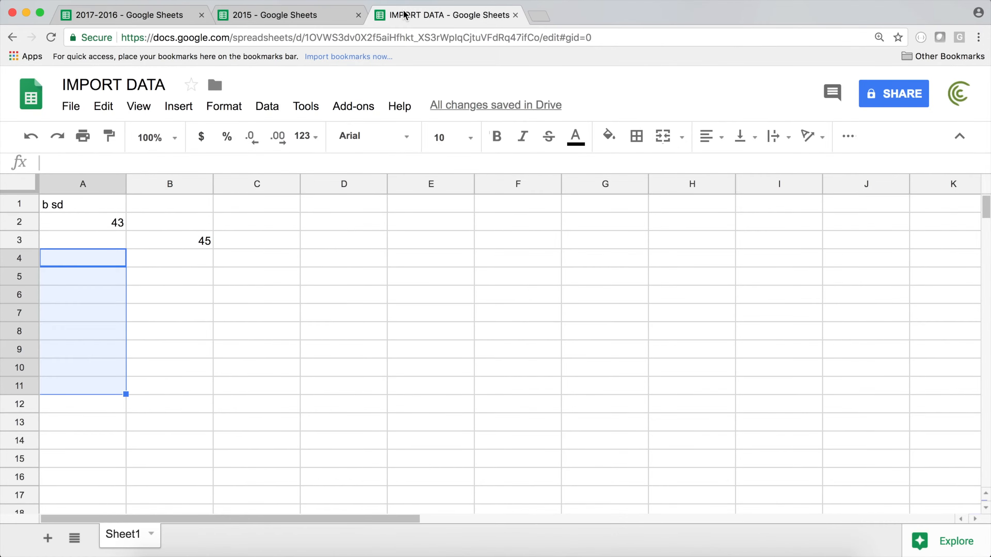
click(97, 209)
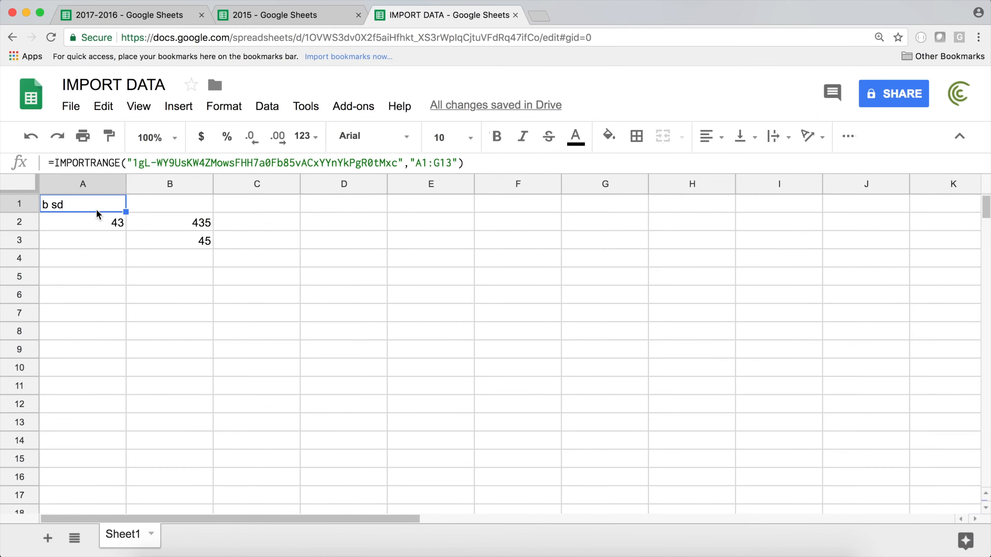
Delete the test sheet Sheet6 from the 2017-2016 spreadsheet.
click(124, 14)
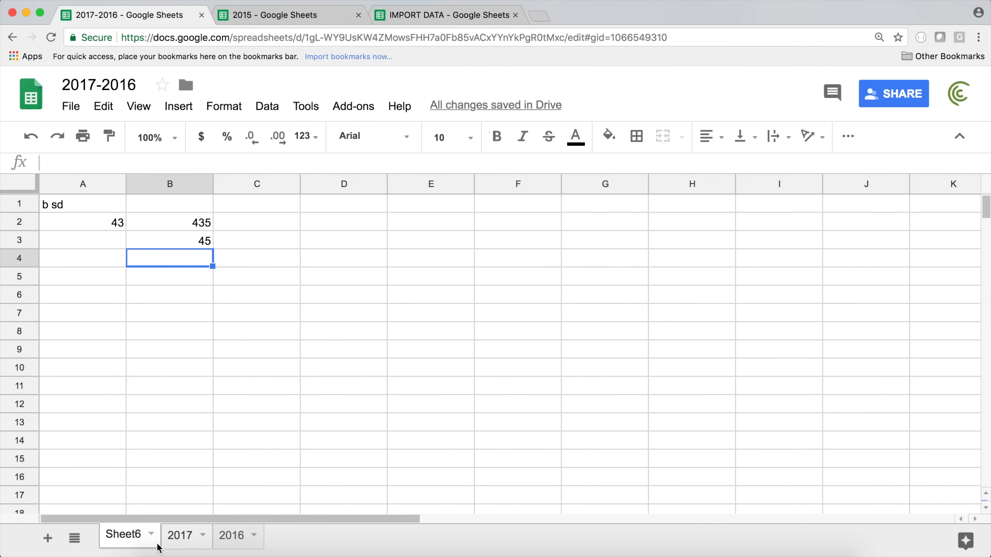
right_click(129, 534)
click(152, 284)
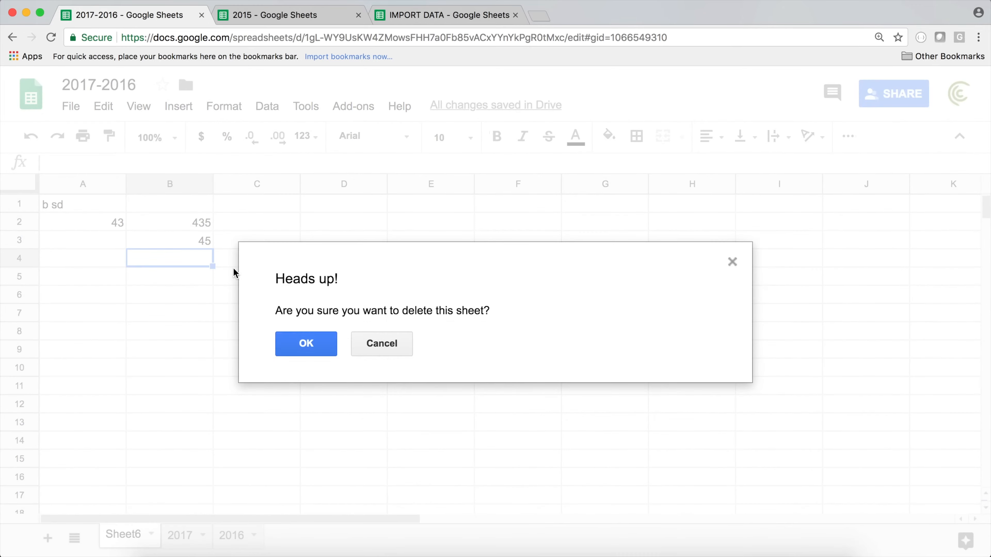
click(324, 349)
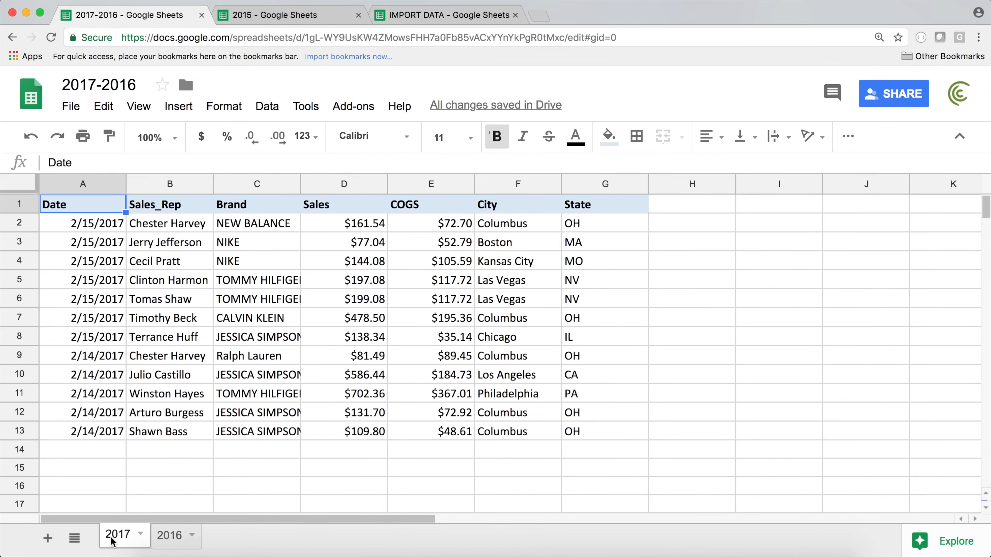
In the IMPORT DATA spreadsheet, add the sheet name to the A1 IMPORTRANGE formula so the range reads '2017'!A1:G13.
click(488, 20)
double_click(112, 210)
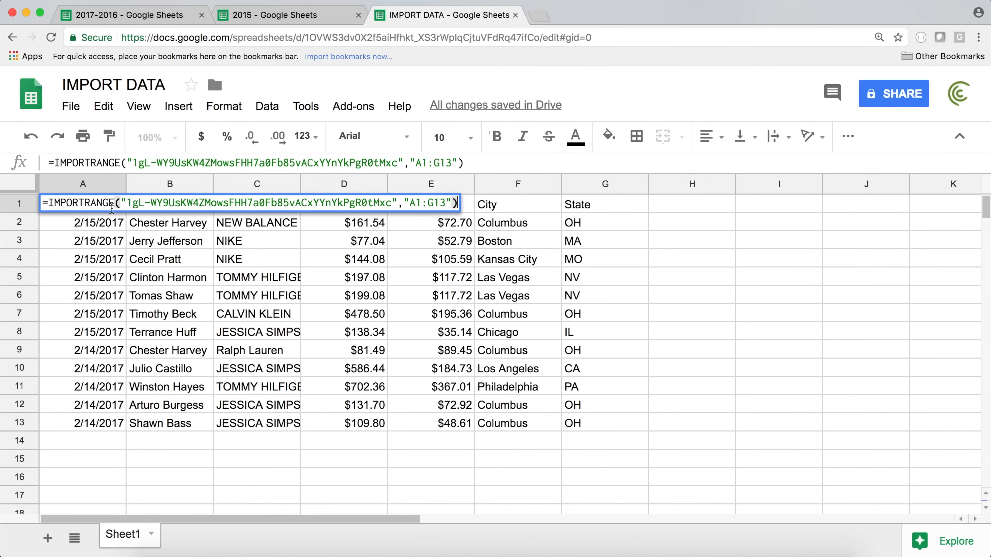
click(413, 203)
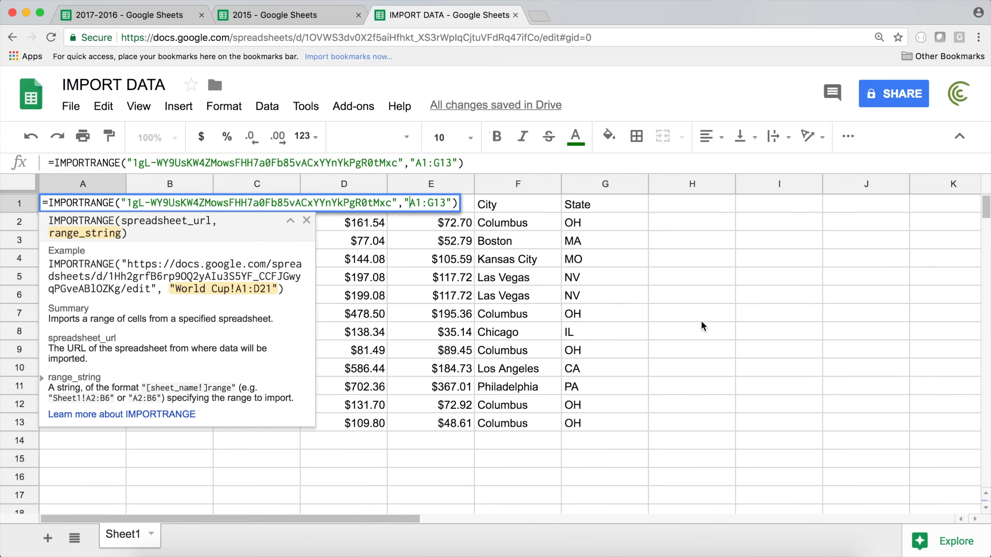
text('2017')
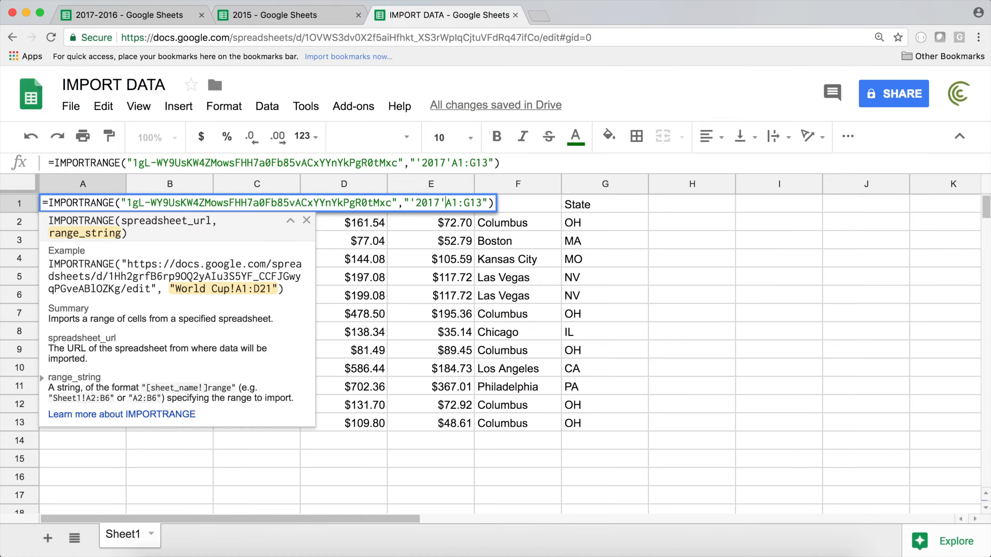
text(!)
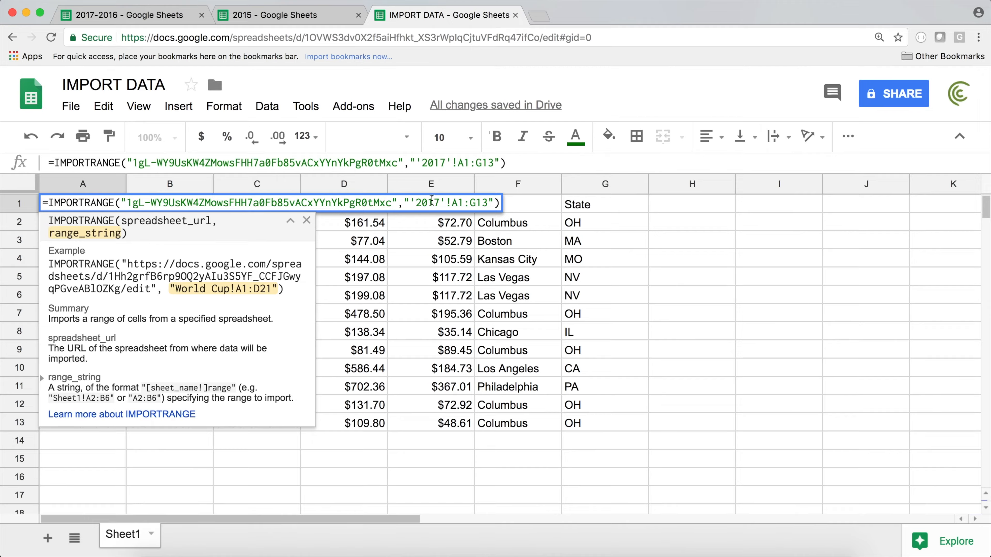
drag(438, 203, 494, 202)
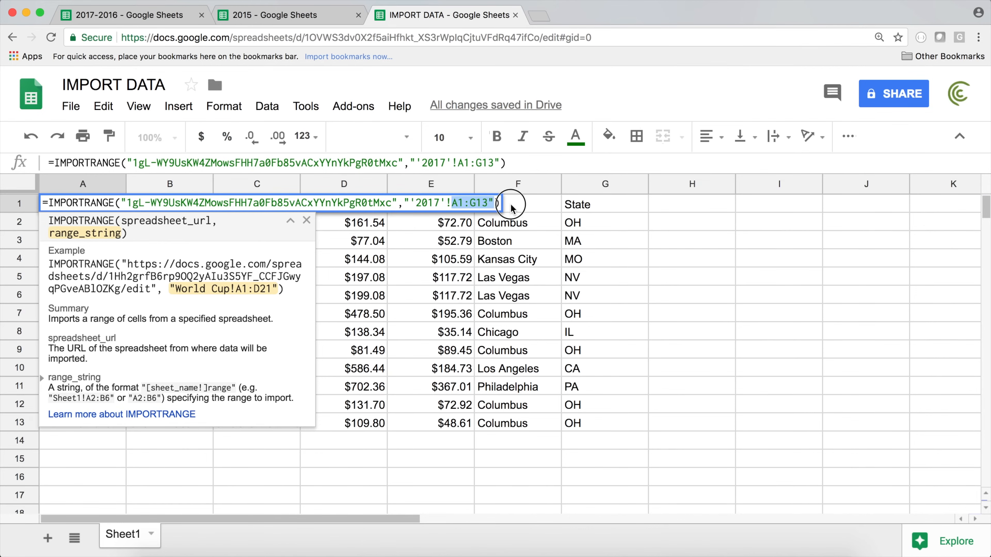
key(Return)
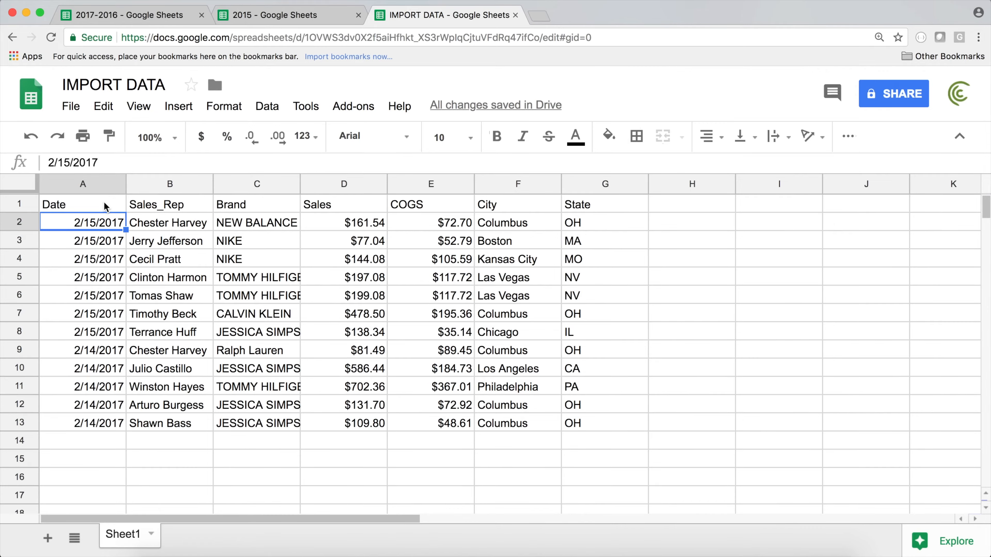
click(103, 205)
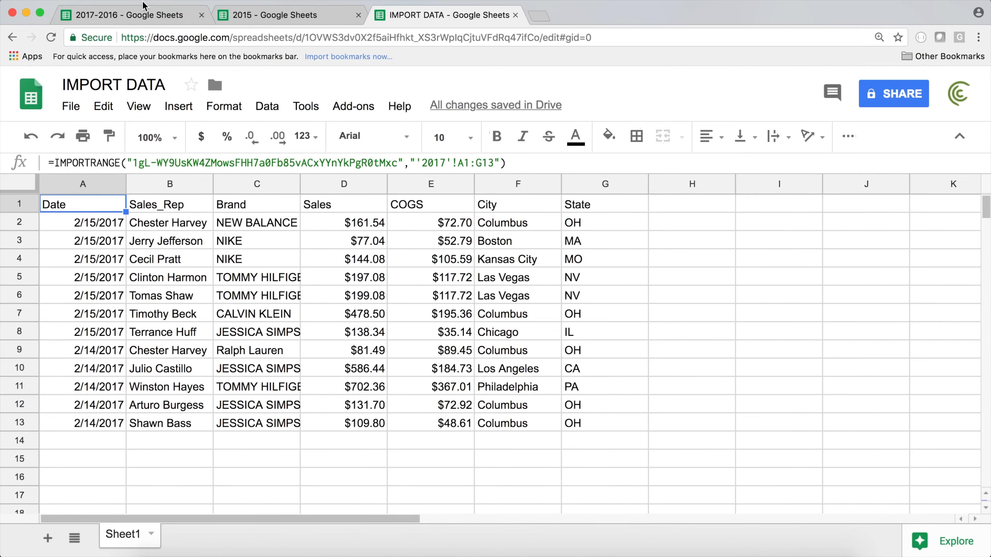
Add another new sheet to the 2017-2016 spreadsheet and move it in front of the 2017 sheet.
click(134, 17)
click(48, 539)
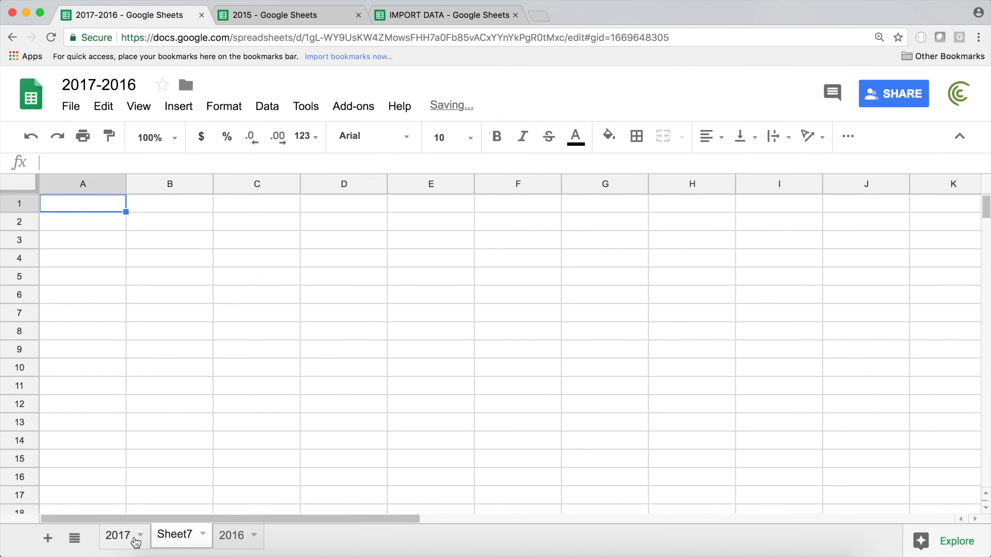
drag(186, 538, 133, 542)
Fill the new sheet with test text: "asda" in A1 and A2, and "sd" in B2.
click(71, 210)
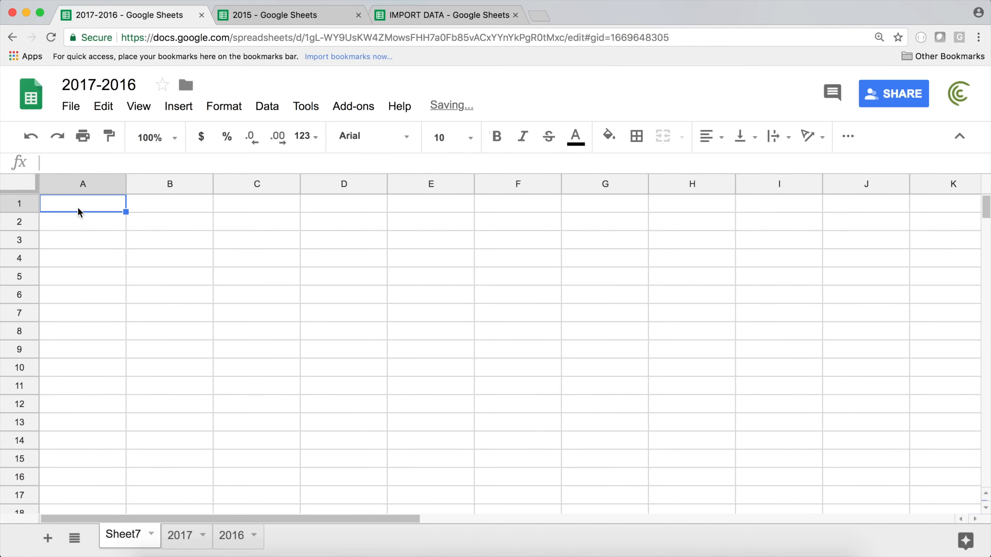
text(asda)
key(Return)
text(asda)
click(157, 226)
text(sd)
key(Return)
key(Return)
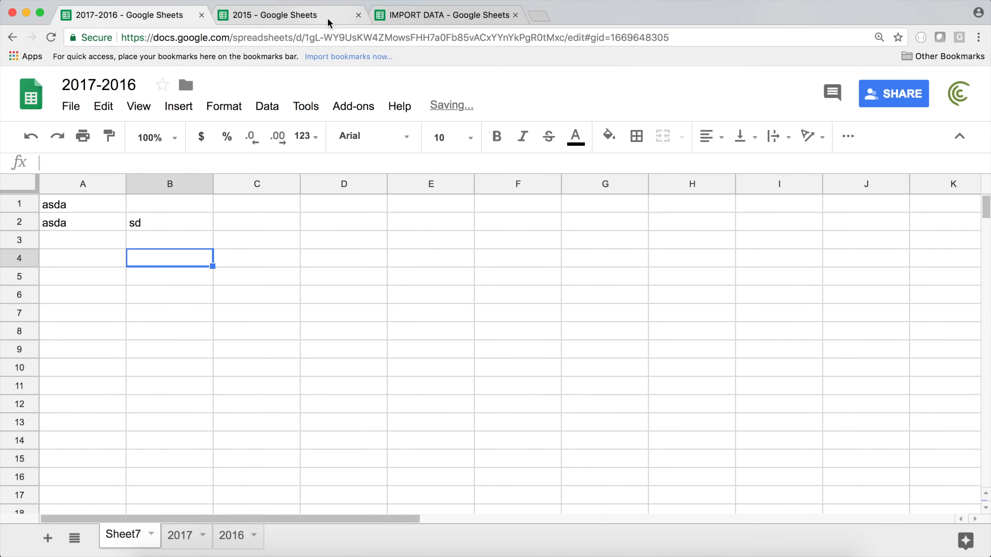
Check the imported data in IMPORT DATA and inspect the 2017 sheet reference inside the A1 formula.
click(432, 16)
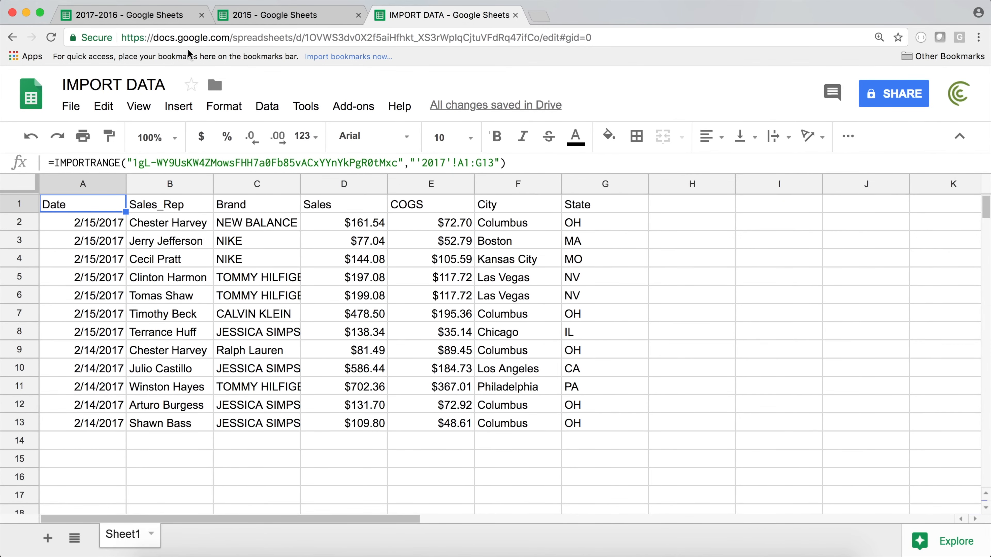
double_click(97, 203)
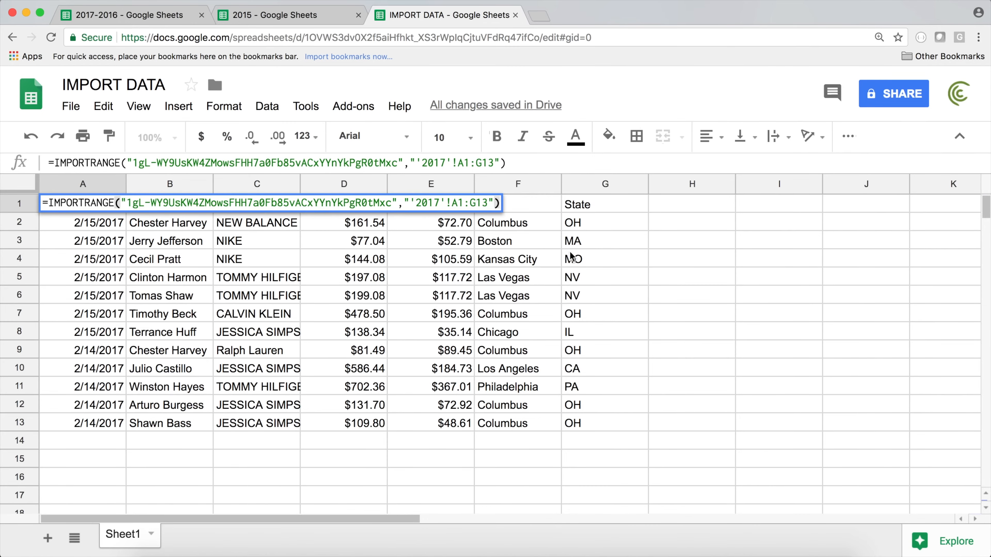
double_click(418, 204)
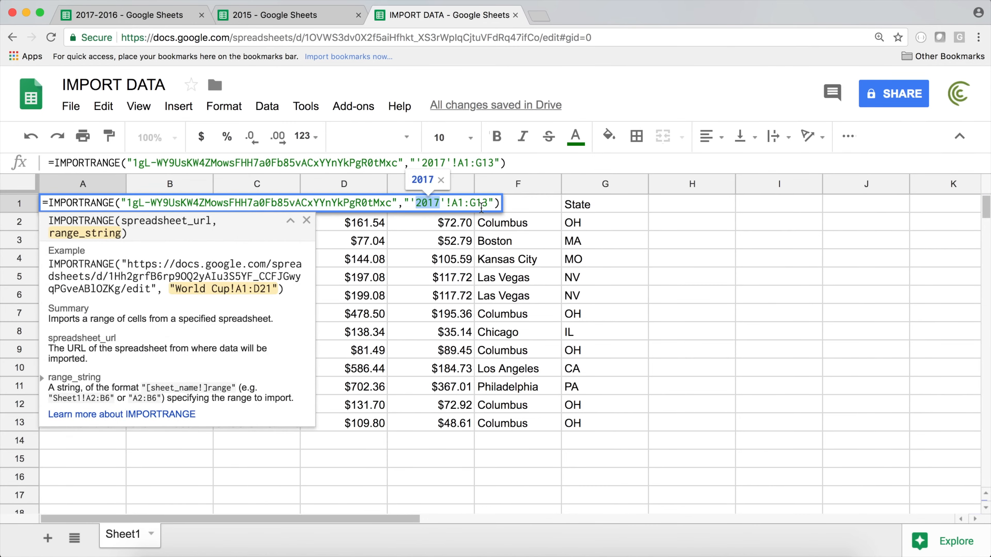
key(Return)
Delete the test sheet Sheet7 from the 2017-2016 spreadsheet.
click(137, 15)
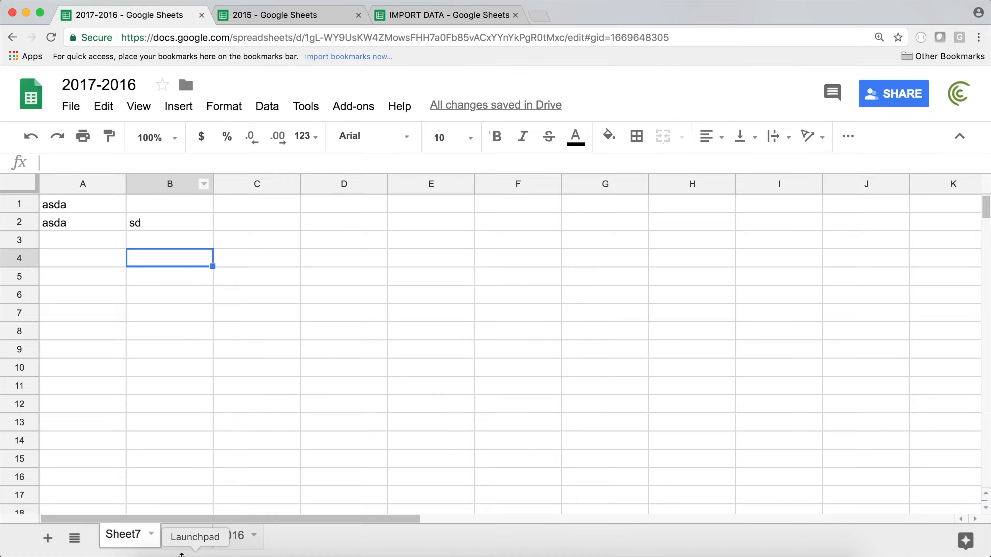
right_click(129, 537)
click(123, 284)
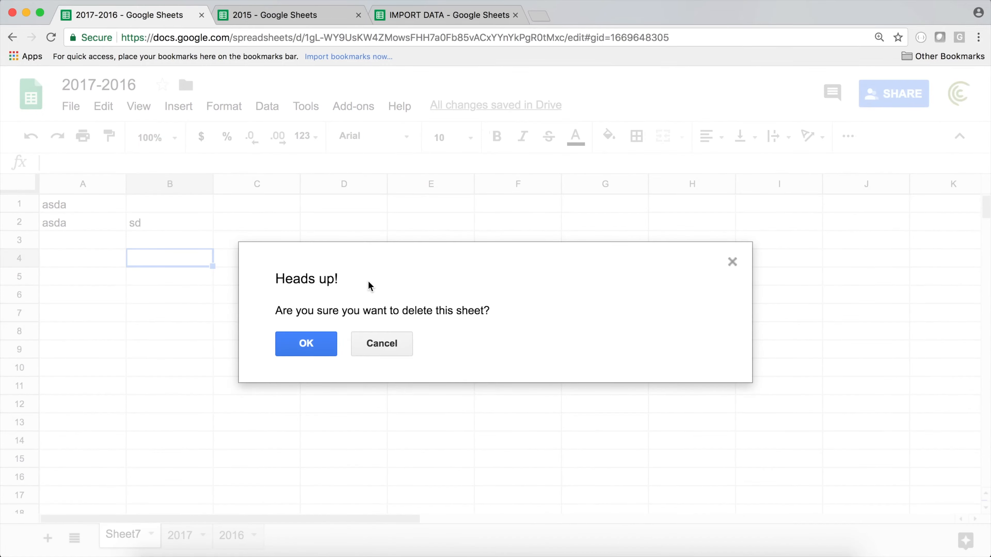
click(327, 346)
Review the A1 formula in IMPORT DATA and check the first and last Sales cells in the 2017 sheet of 2017-2016.
click(444, 15)
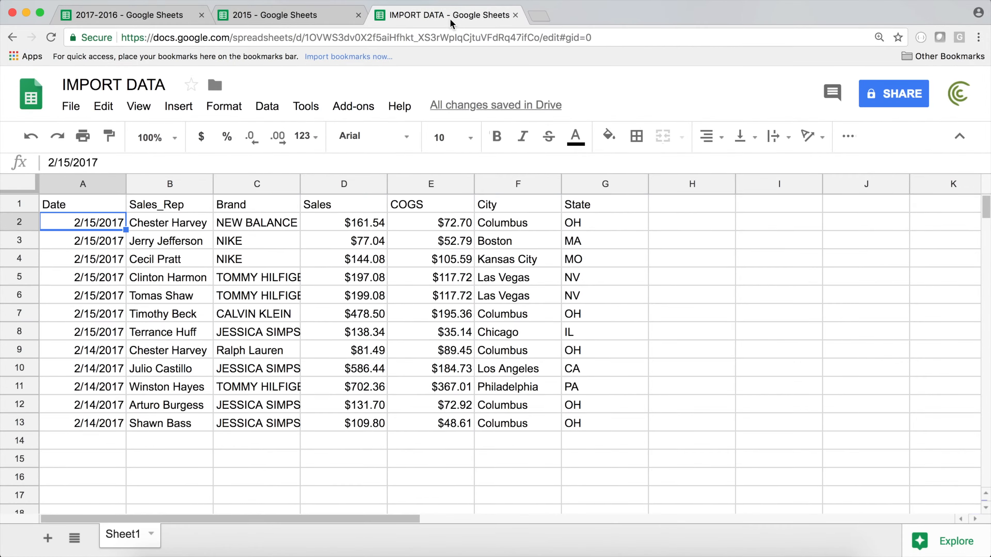
click(100, 210)
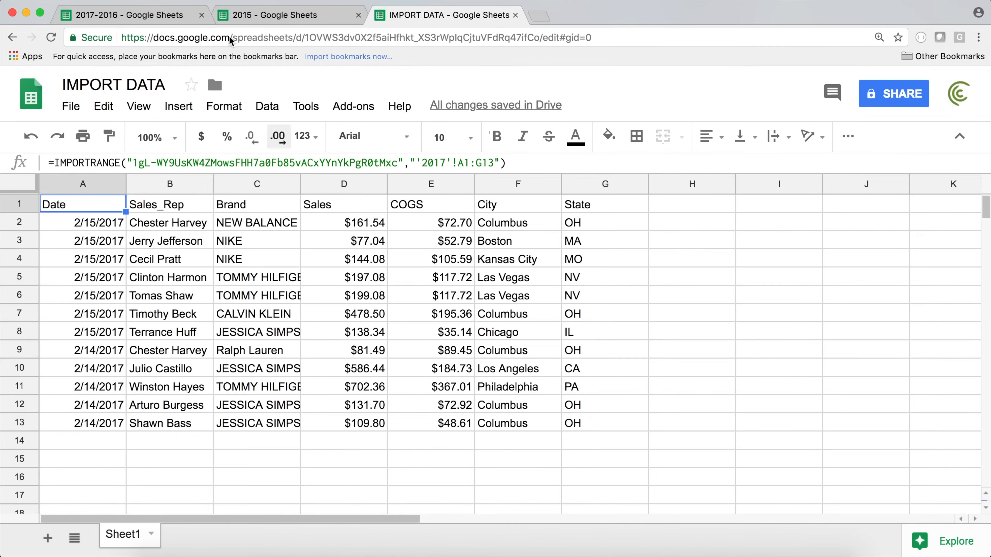
click(183, 15)
click(332, 223)
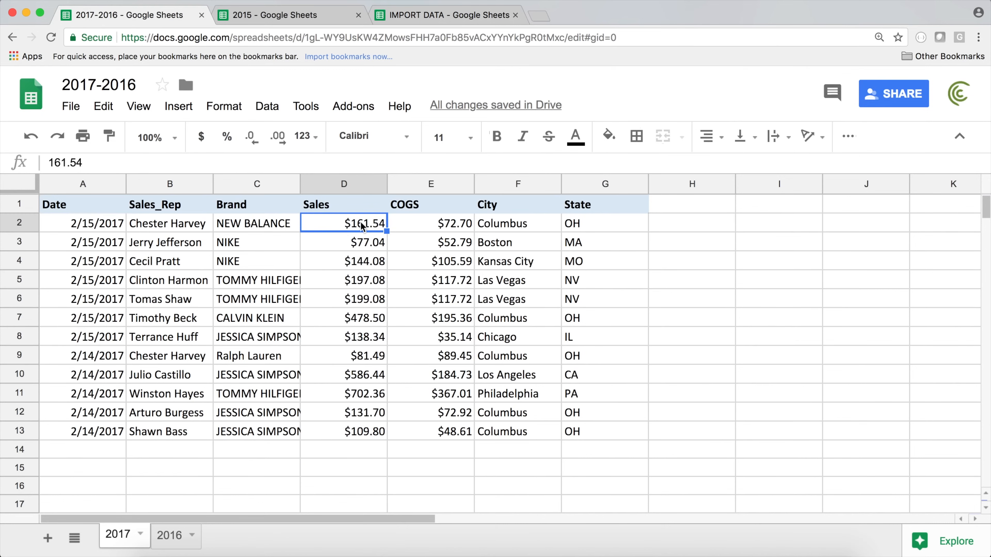
click(369, 438)
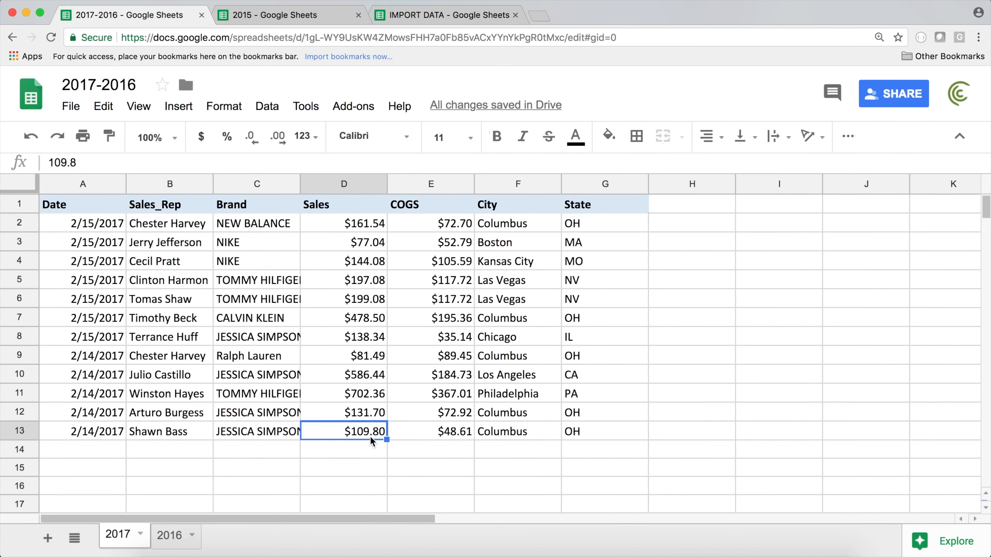
In IMPORT DATA, change the range in the A1 IMPORTRANGE formula to '2017'!D2:D13 to import only the sales figures.
click(480, 12)
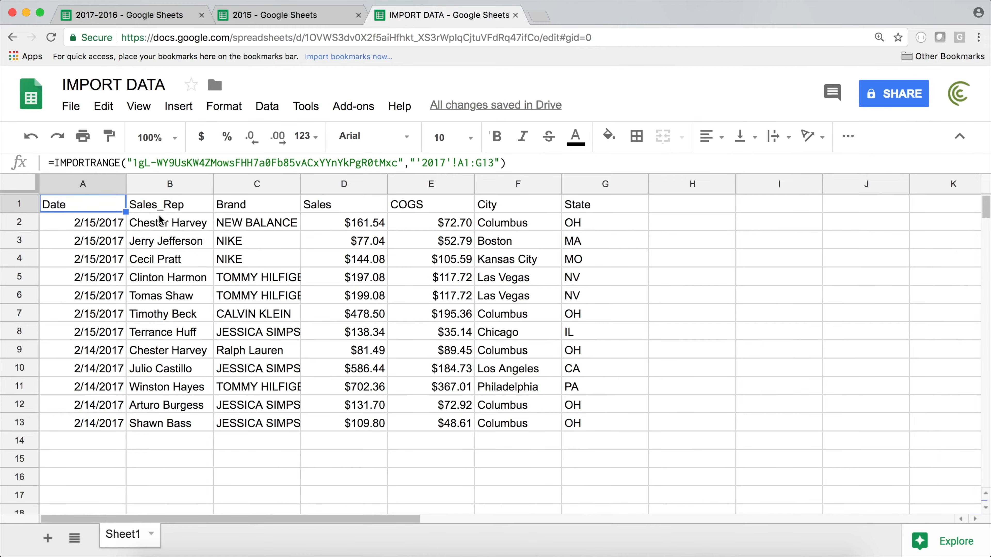
double_click(121, 209)
click(460, 202)
key(BackSpace)
text(D)
key(BackSpace)
text(2)
key(Right)
key(BackSpace)
text(D)
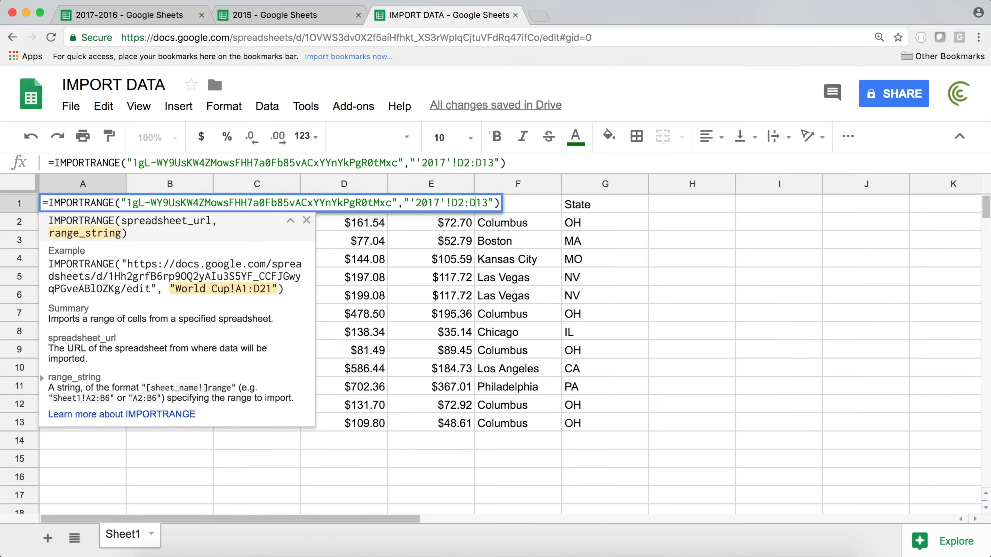
key(Return)
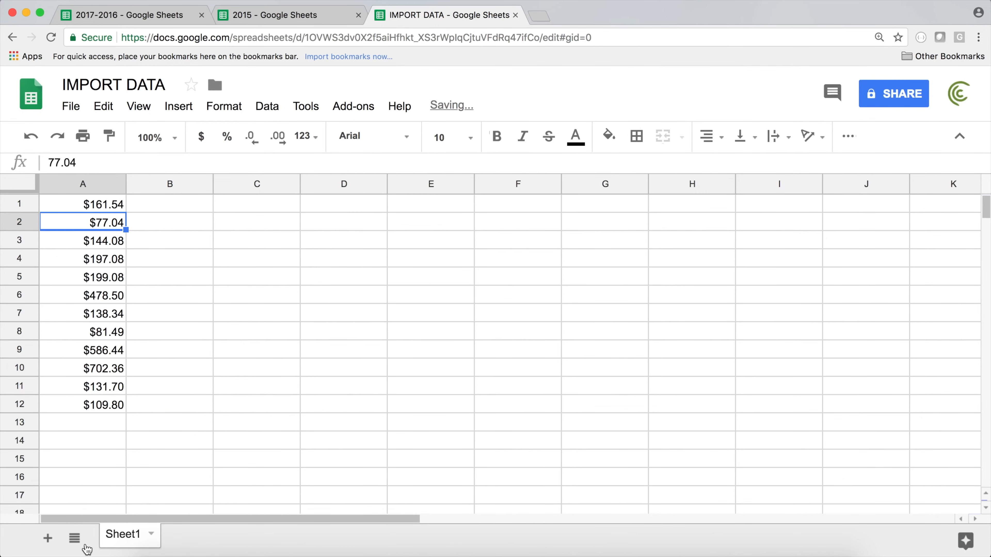
Wrap the IMPORTRANGE formula in A1 in a SUM function to total the imported sales.
double_click(89, 202)
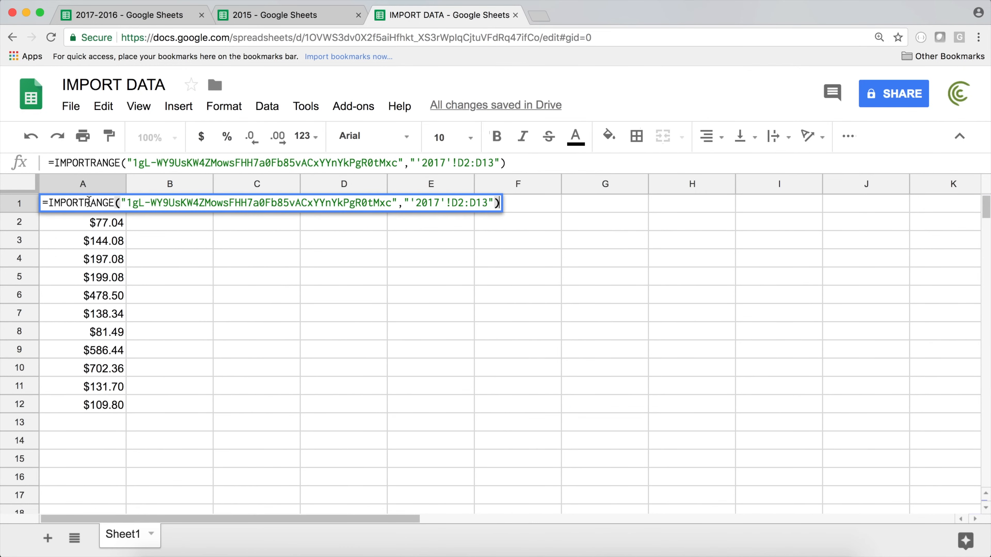
click(51, 205)
text(SUM()
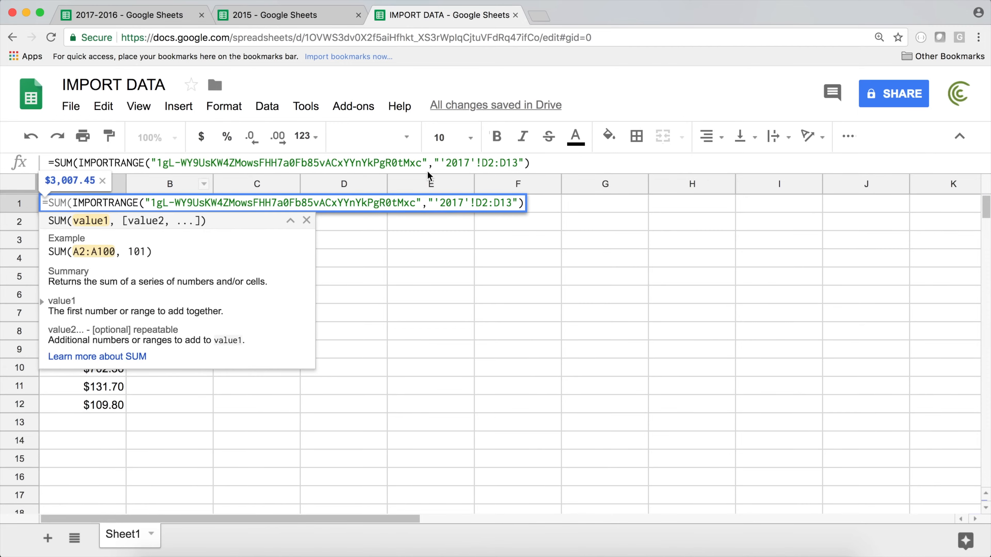
click(524, 204)
text())
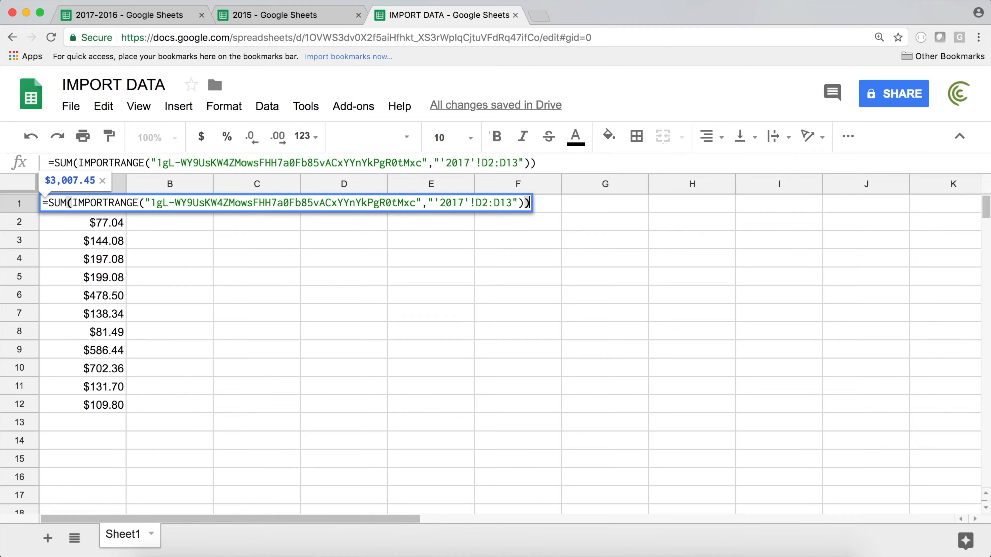
key(Return)
click(78, 211)
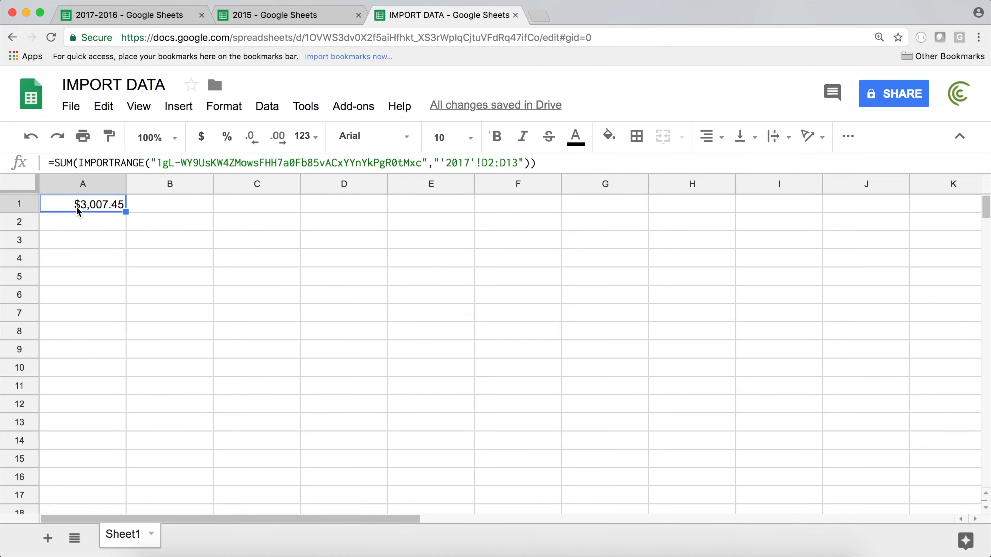
Enter 20000 in D14, below the last Sales value in the 2017 sheet of the 2017-2016 spreadsheet.
click(104, 25)
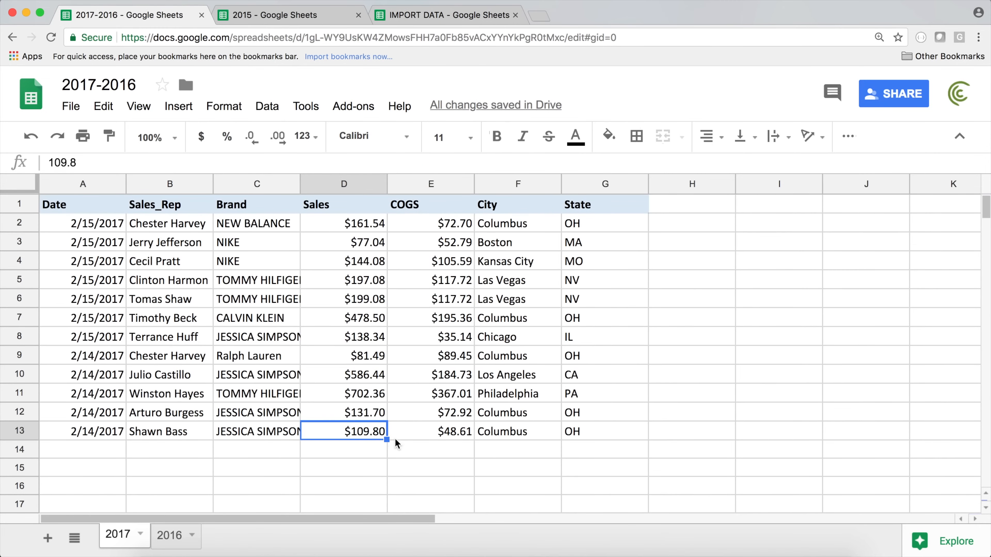
click(377, 455)
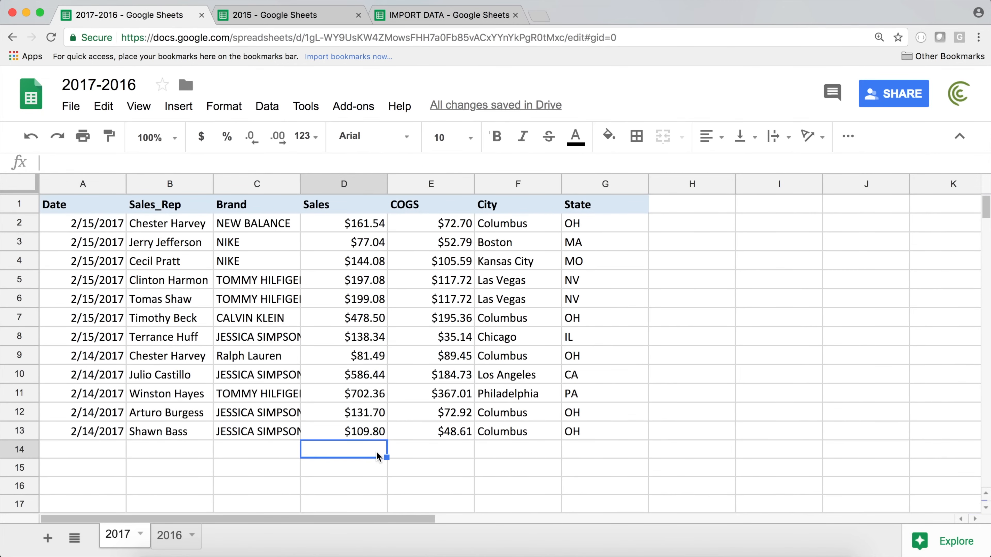
text(20000)
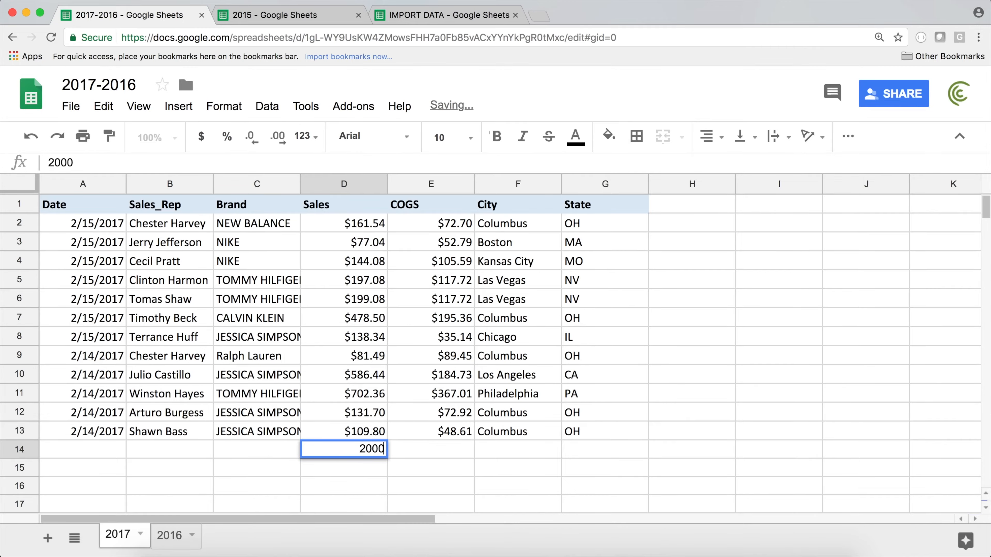
key(Return)
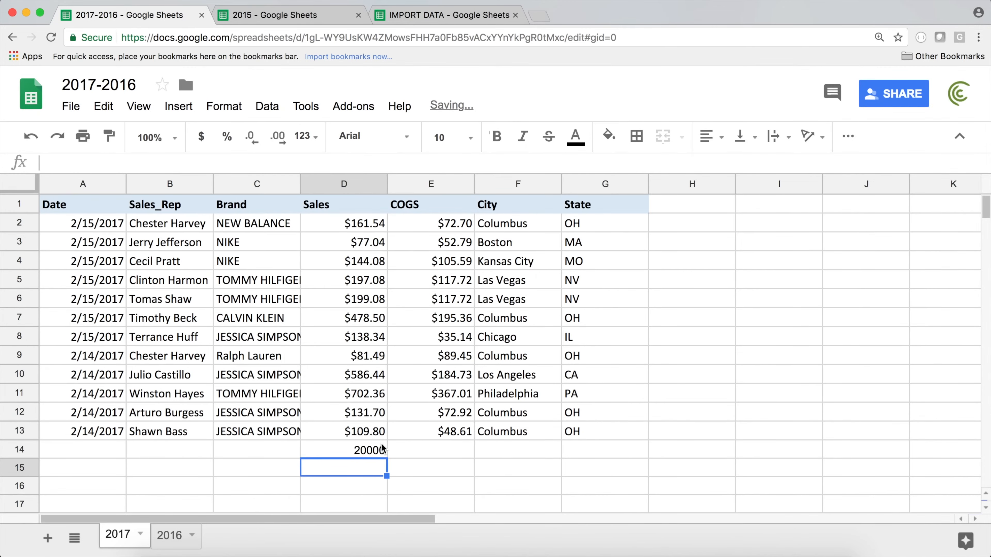
click(371, 449)
In IMPORT DATA, make the summed range in the A1 formula open-ended as '2017'!D2:D.
click(445, 14)
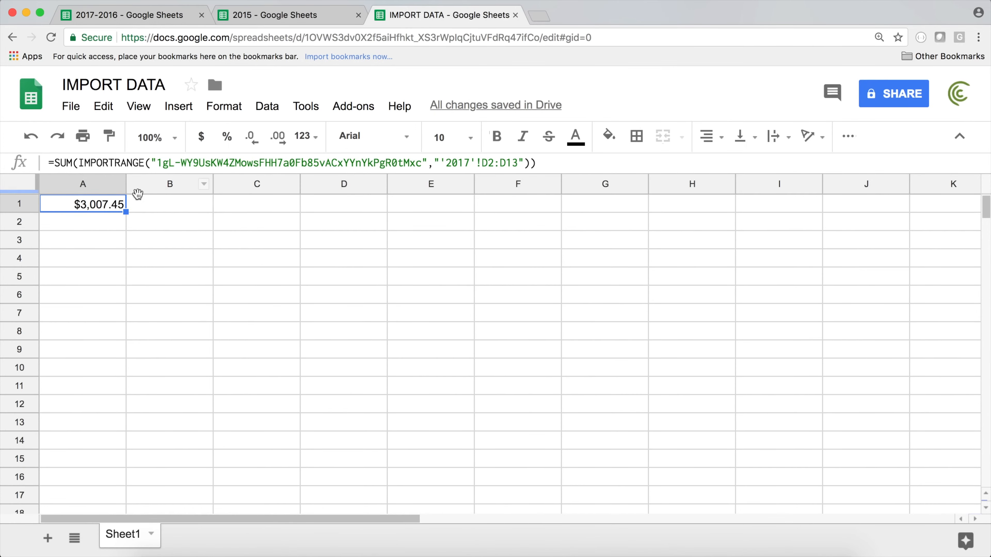
double_click(109, 208)
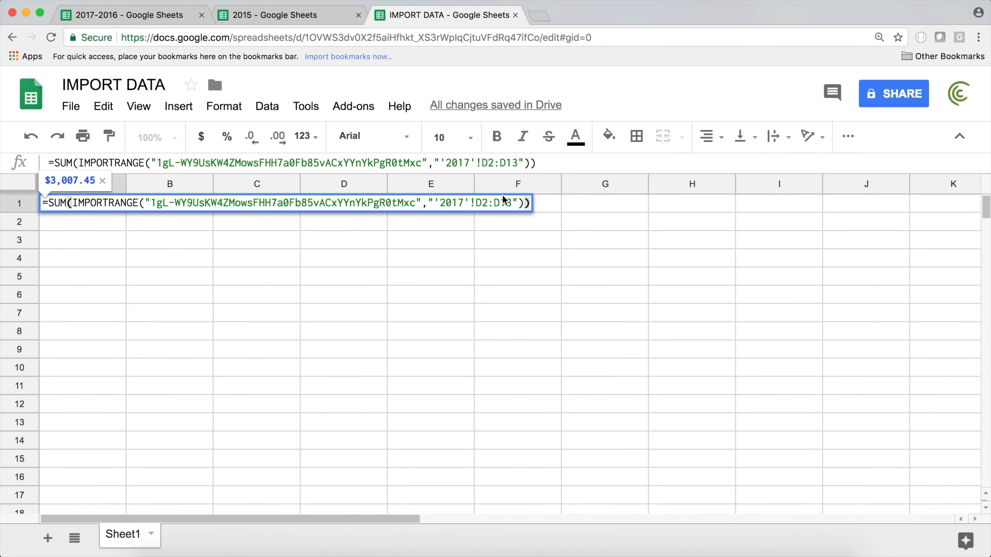
drag(476, 205, 509, 204)
click(509, 204)
key(BackSpace)
key(BackSpace)
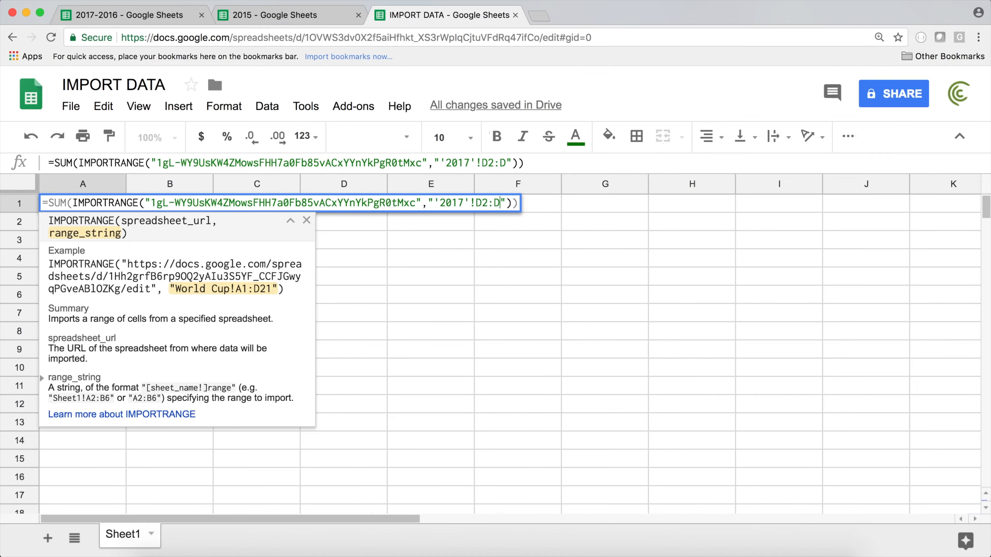
key(Return)
key(Up)
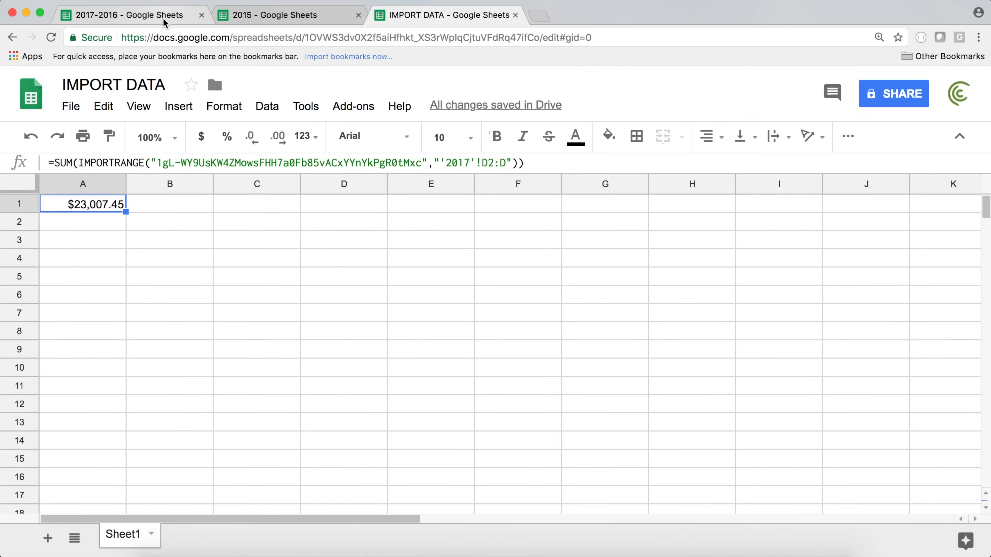
Enter 10000 in D15 of the 2017 sheet in the 2017-2016 spreadsheet and check the total in IMPORT DATA.
click(165, 16)
click(359, 471)
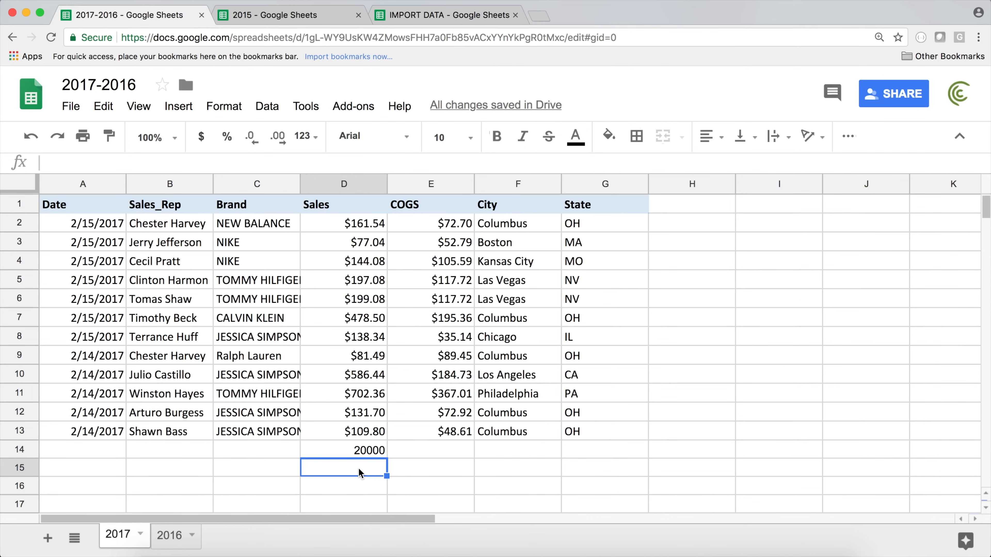
text(10000)
key(Return)
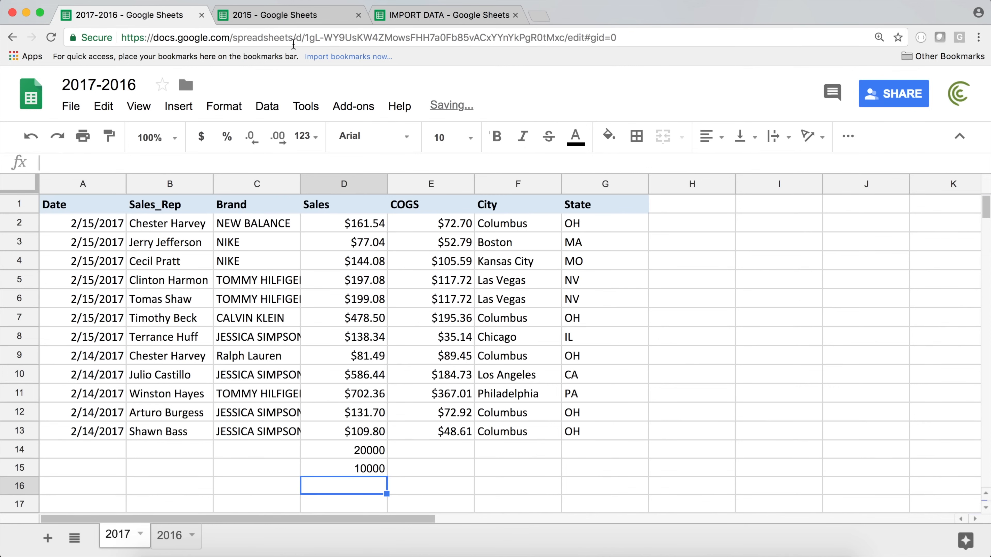
click(401, 16)
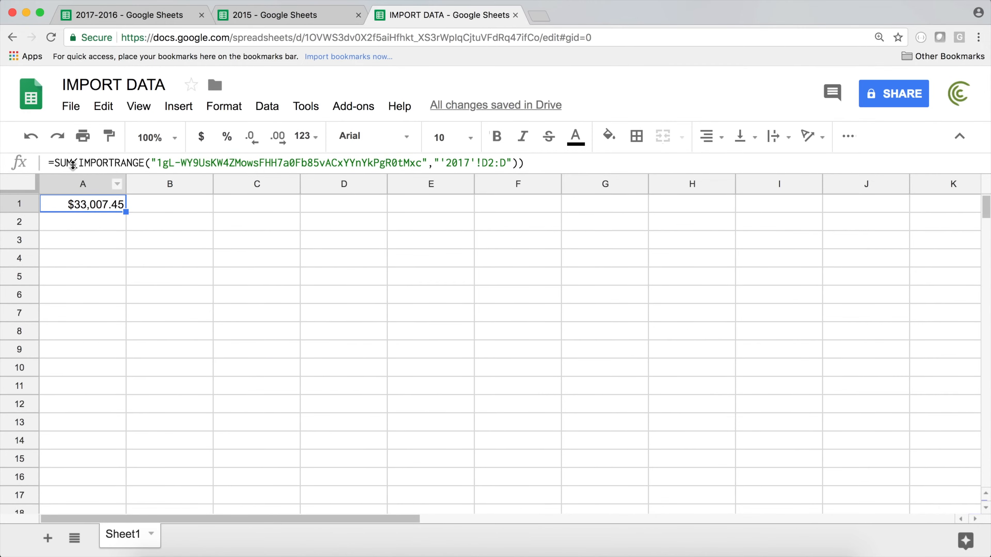
Delete the test values from D14 and D15 in the 2017 sheet of the 2017-2016 spreadsheet.
click(135, 16)
click(338, 455)
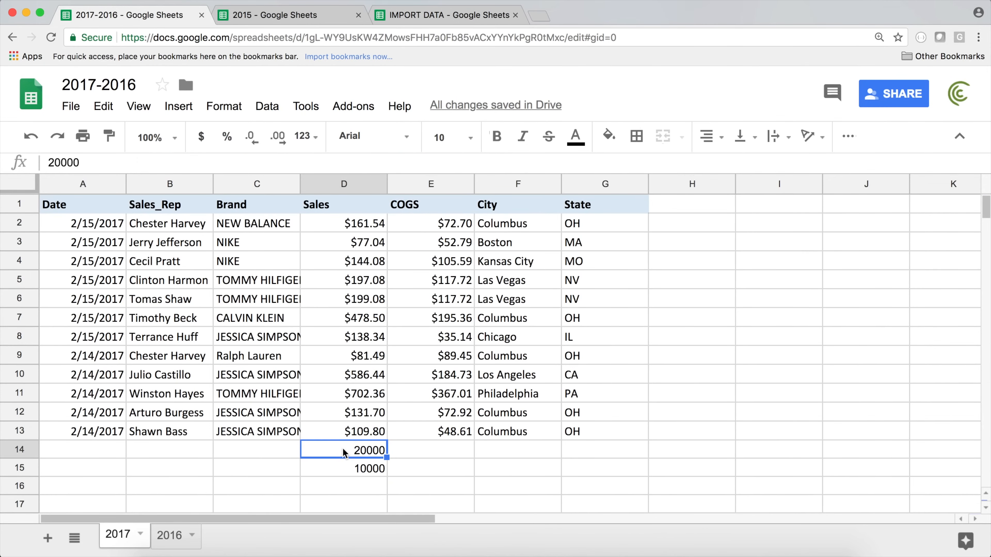
key(Delete)
key(Down)
key(Delete)
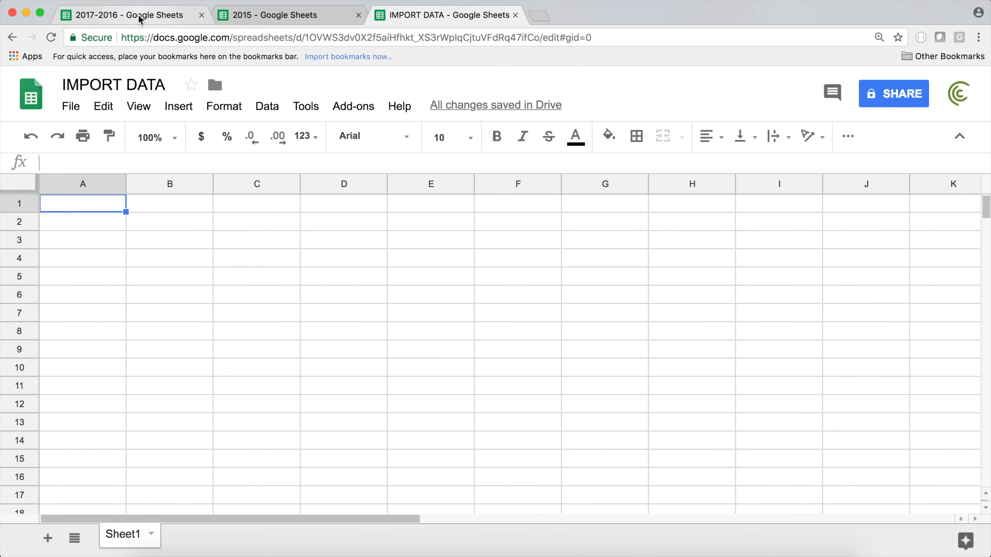
Look up state codes in the State column of the 2017 sheet and enter IL in A1 and CA in A2 of IMPORT DATA.
click(138, 15)
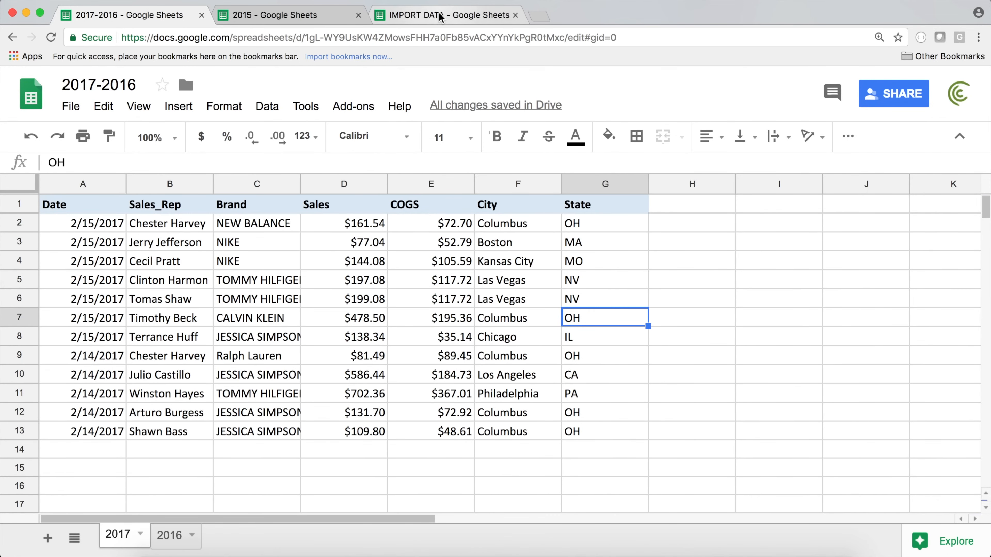
click(590, 337)
click(584, 381)
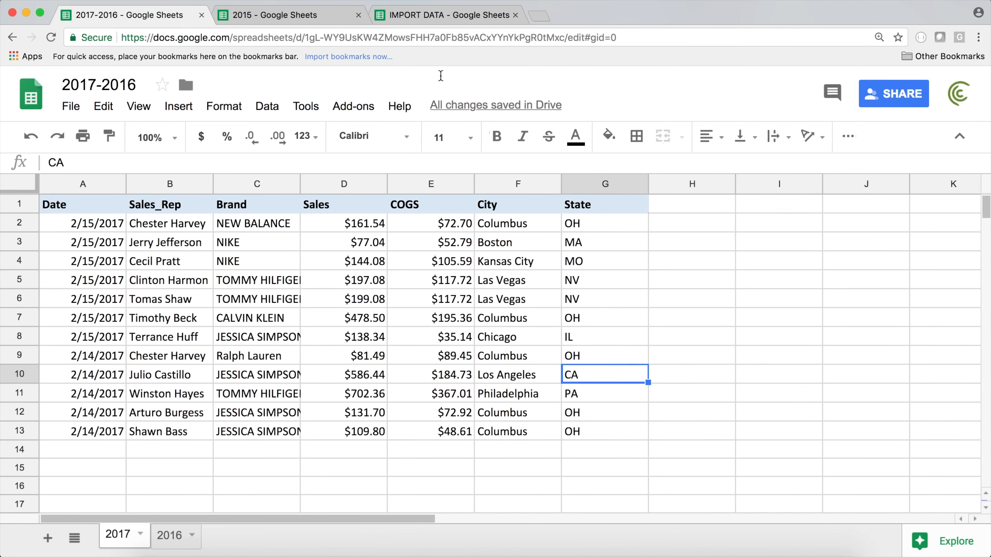
click(417, 16)
text(IL)
key(Return)
text(CA)
key(Return)
key(Up)
click(171, 210)
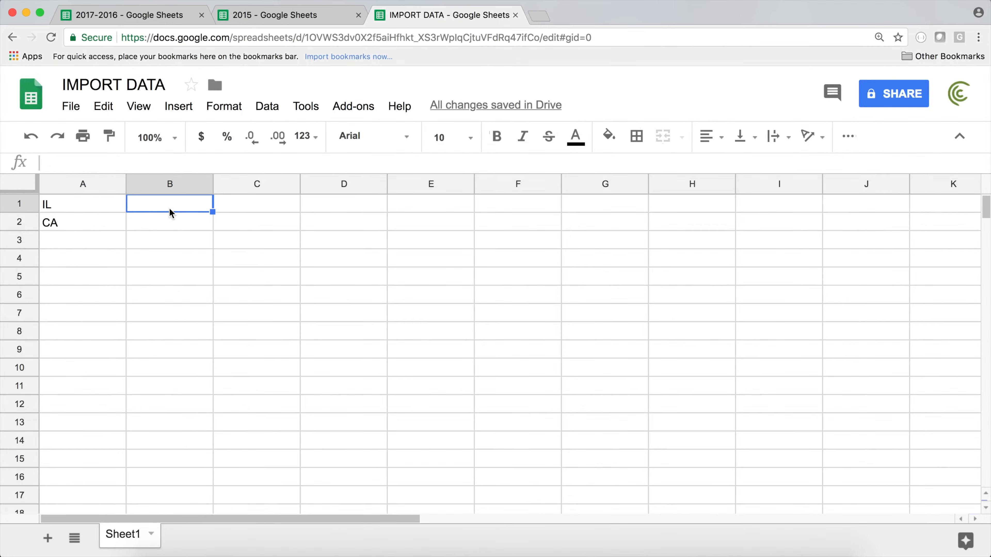
text(=SUMIFS)
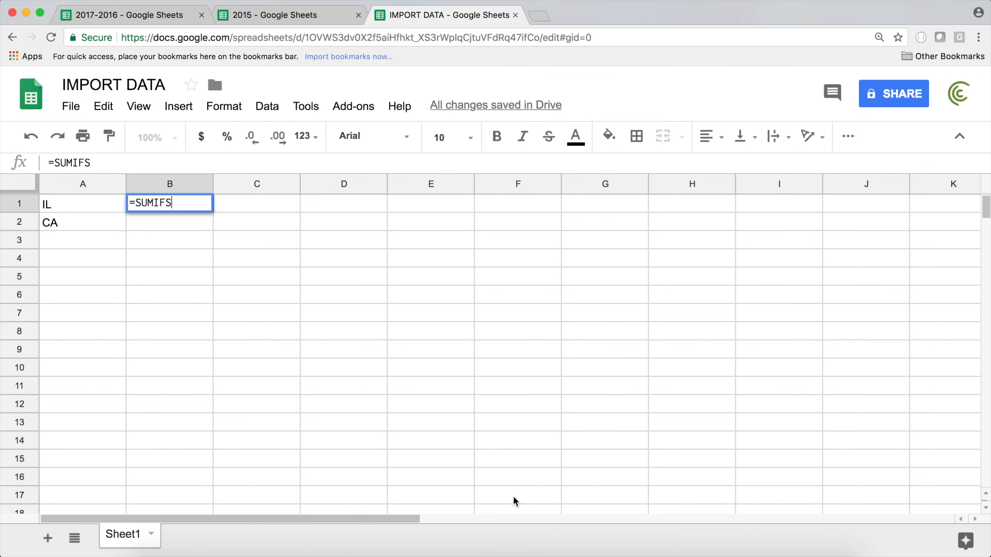
key(BackSpace)
key(BackSpace)
key(BackSpace)
key(BackSpace)
key(BackSpace)
key(BackSpace)
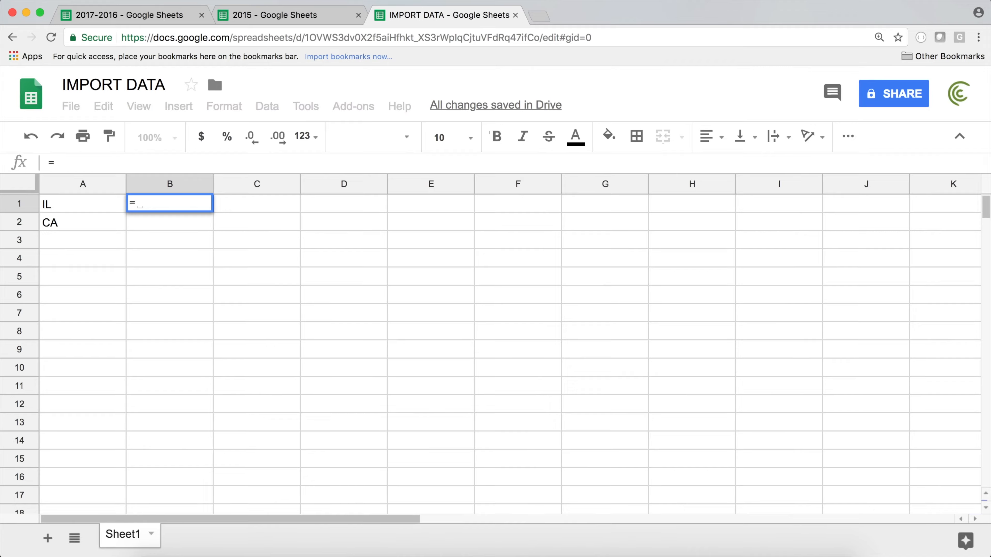
Begin a SUMPRODUCT formula in B1 of IMPORT DATA, next to IL.
text(SUMPRODY+)
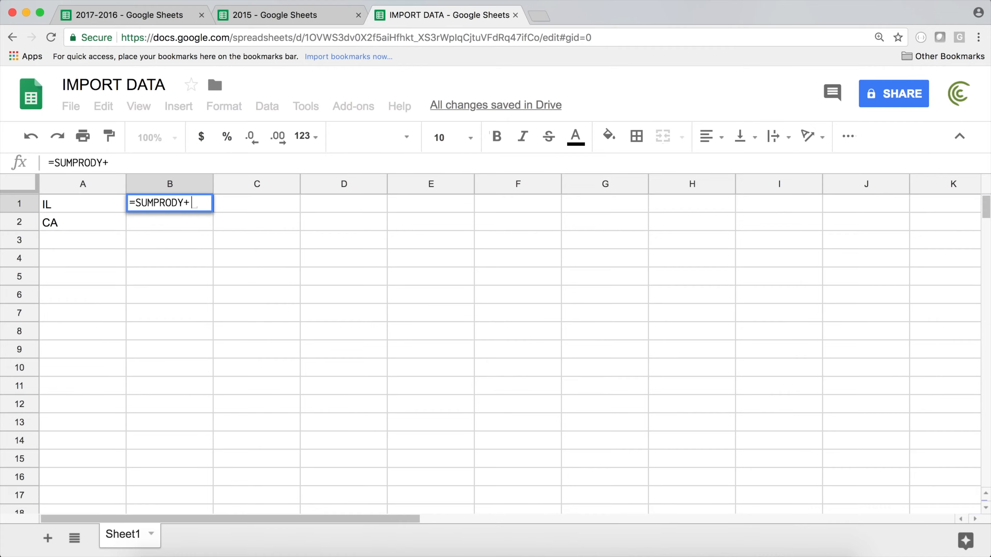
key(BackSpace)
text(UCT()
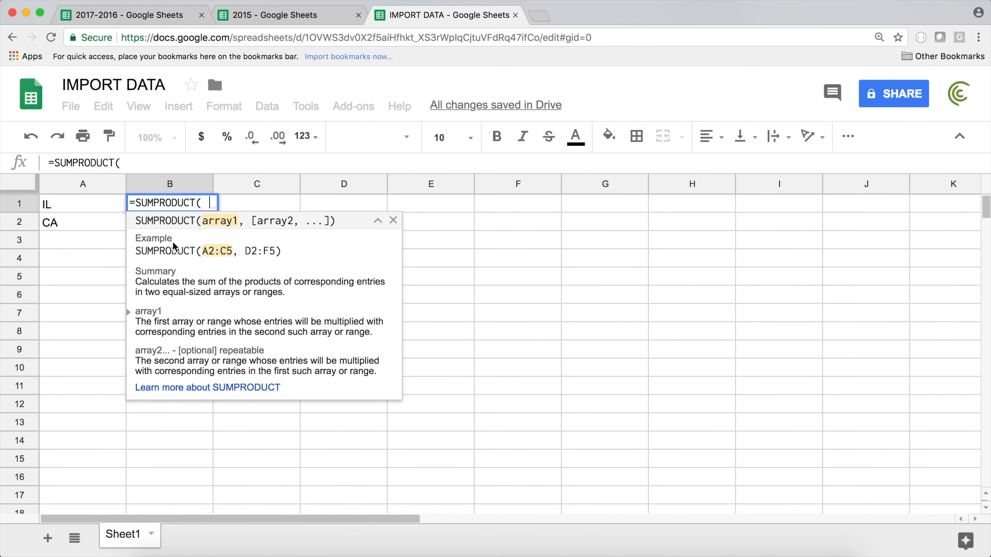
Copy the web address of the 2017-2016 spreadsheet and return to the unfinished B1 formula in IMPORT DATA.
click(157, 16)
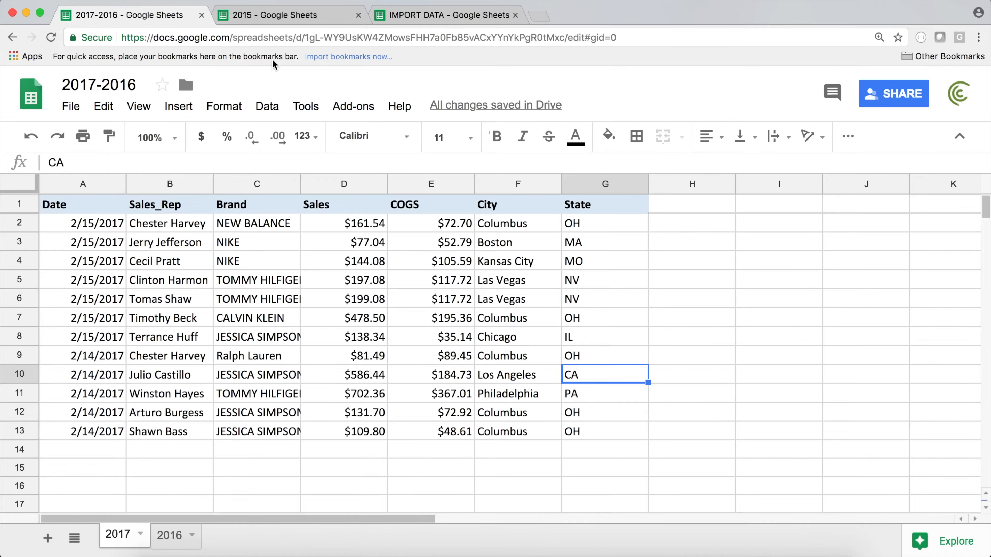
click(342, 38)
key(super+c)
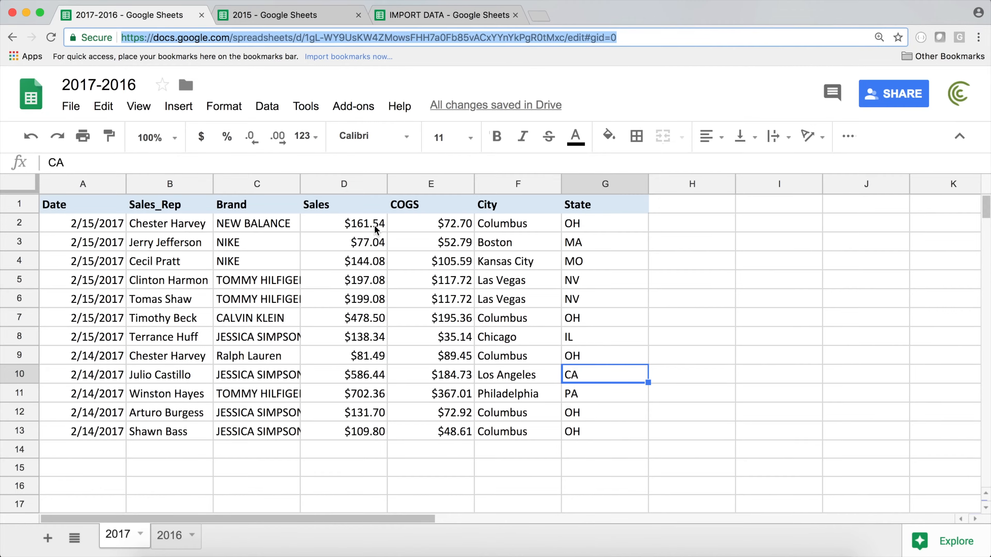
click(434, 17)
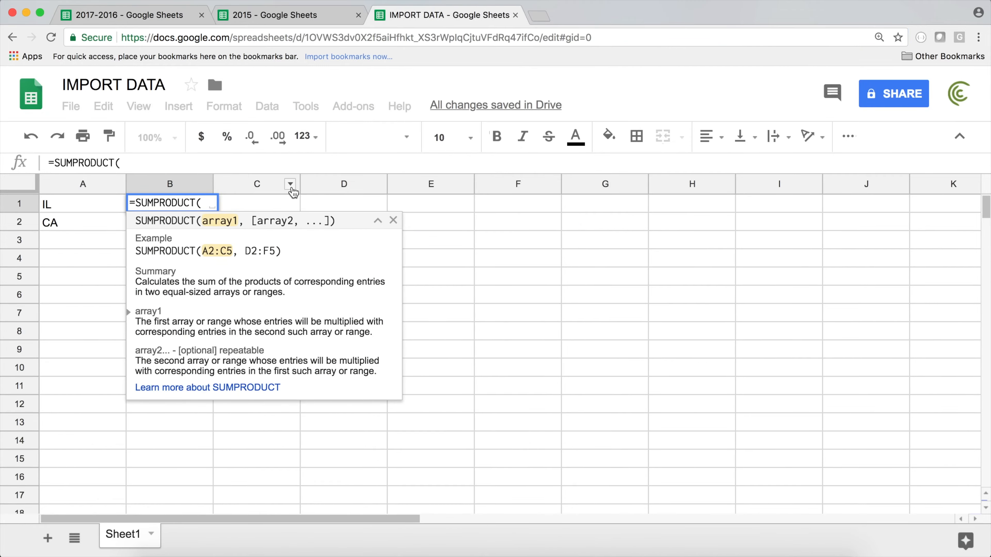
Add an IMPORTRANGE with the copied spreadsheet URL and the range "D2:D" as the first SUMPRODUCT array.
text(IMPOR)
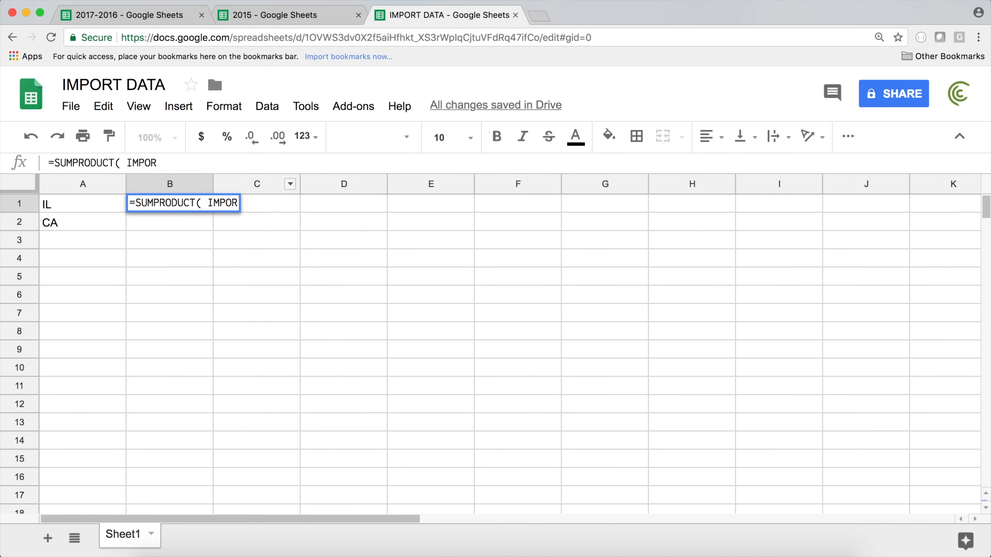
text(TRANGE()
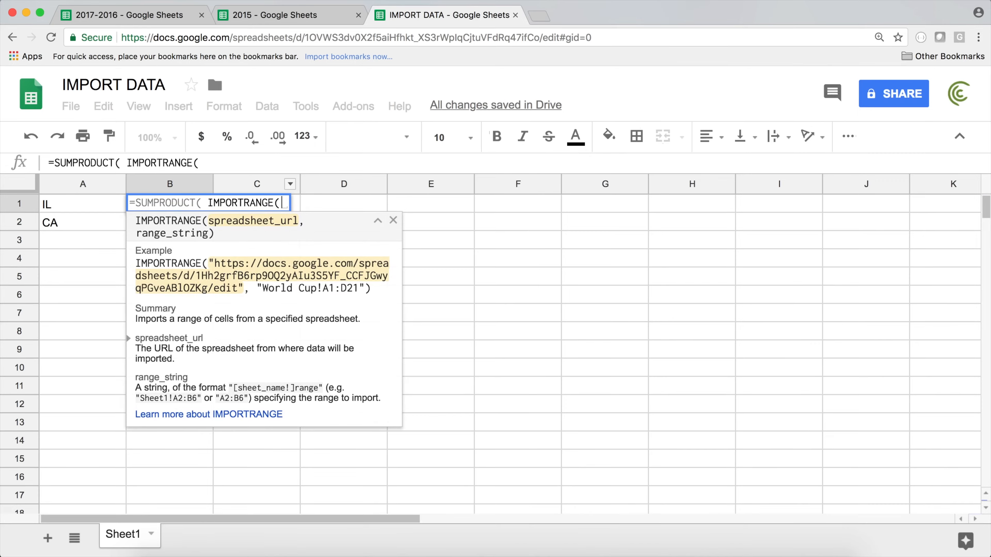
text(")
key(super+v)
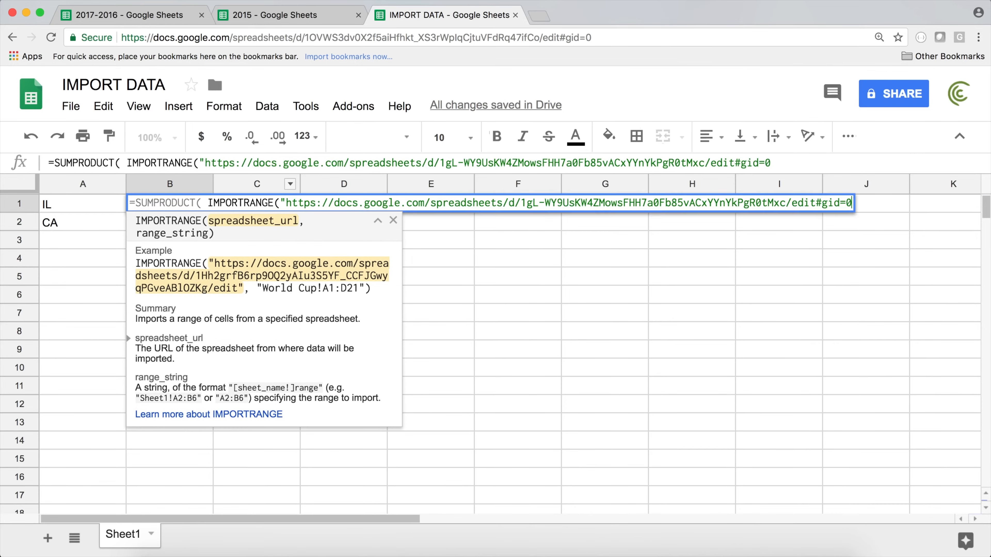
text(", )
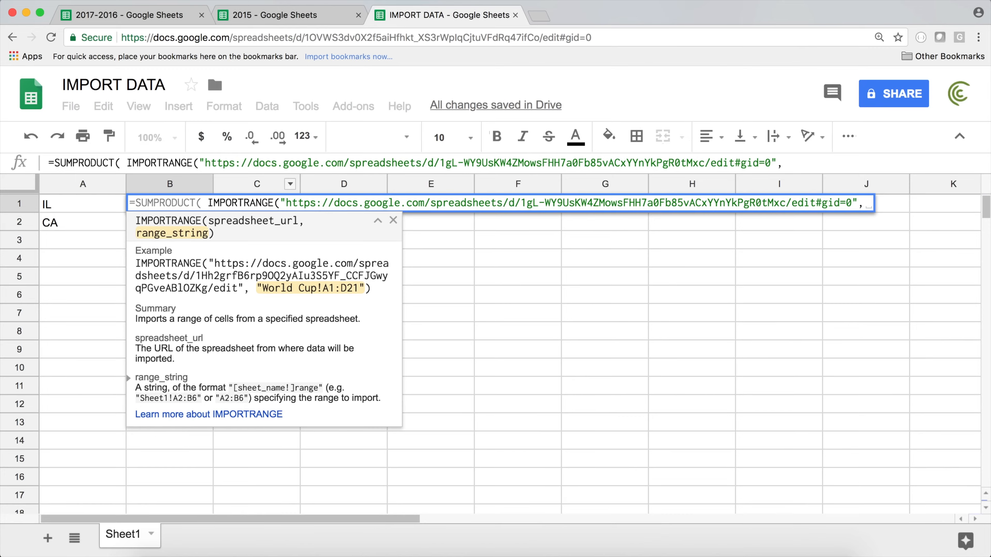
text("D2)
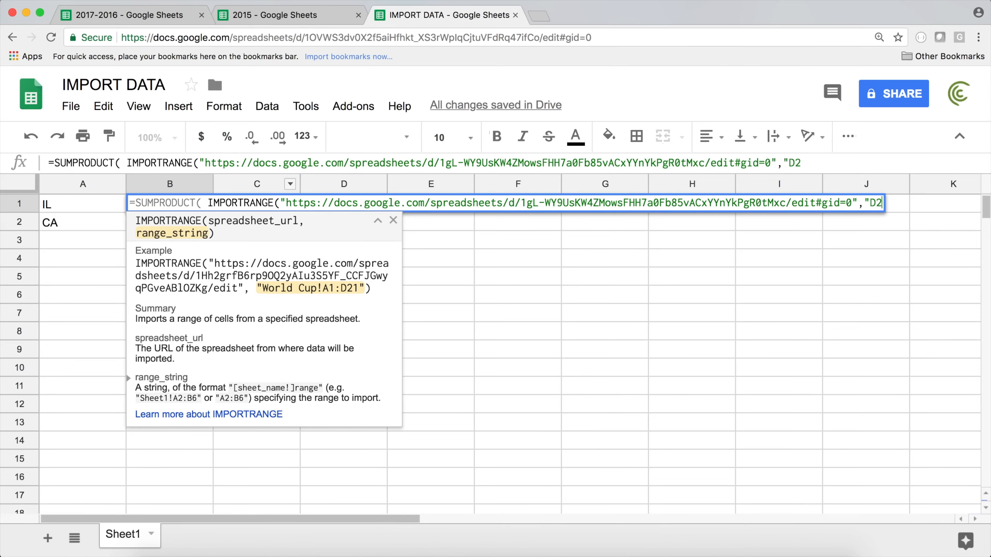
text(:D"))
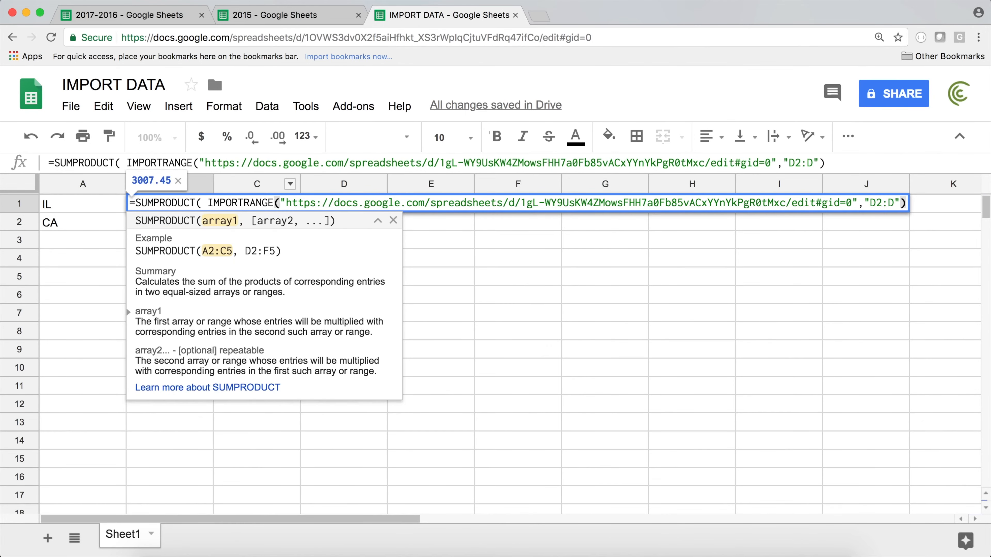
drag(207, 201, 954, 218)
click(204, 203)
drag(203, 203, 137, 199)
click(209, 203)
drag(208, 203, 959, 196)
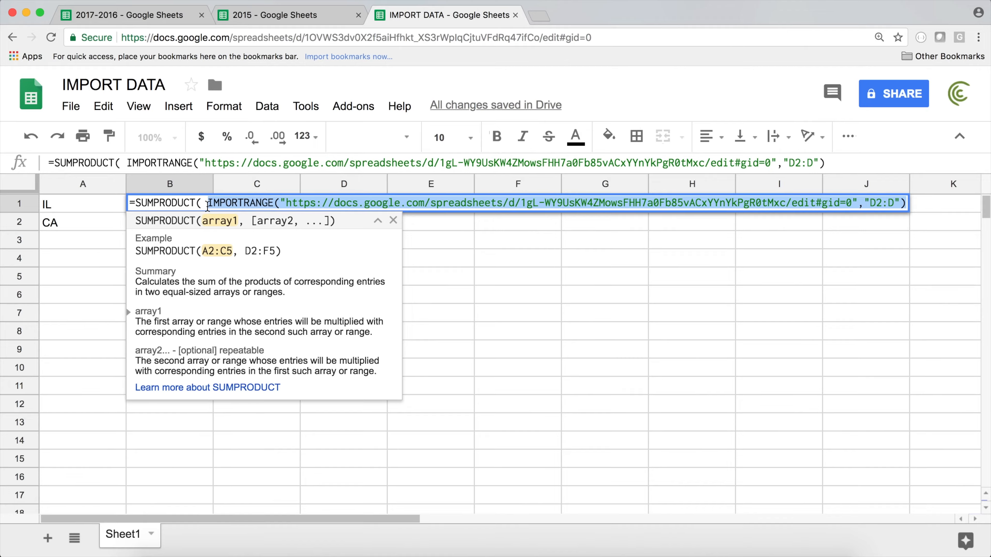
Shorten the URL in the B1 IMPORTRANGE to the spreadsheet key alone, removing the address prefix and /edit#gid=0.
click(285, 202)
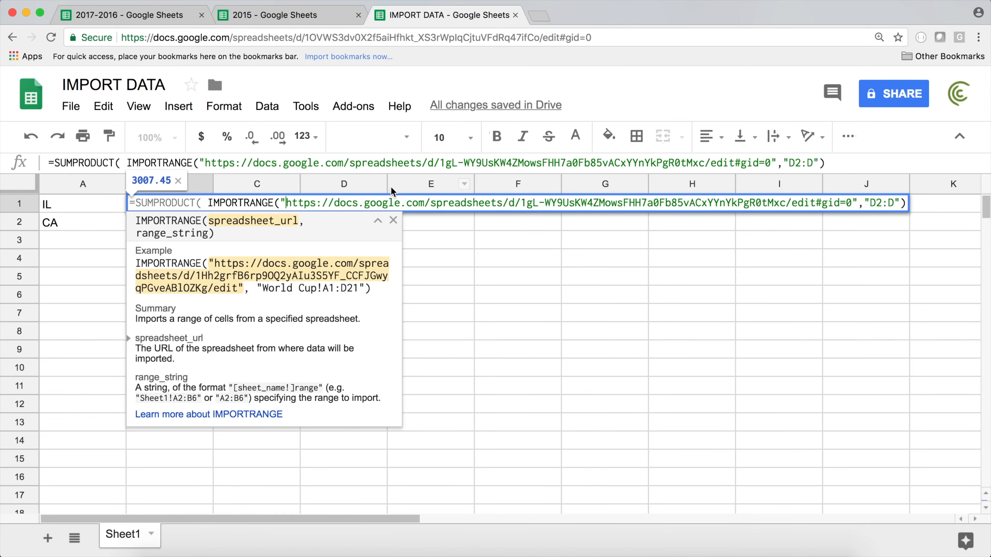
drag(288, 203, 521, 202)
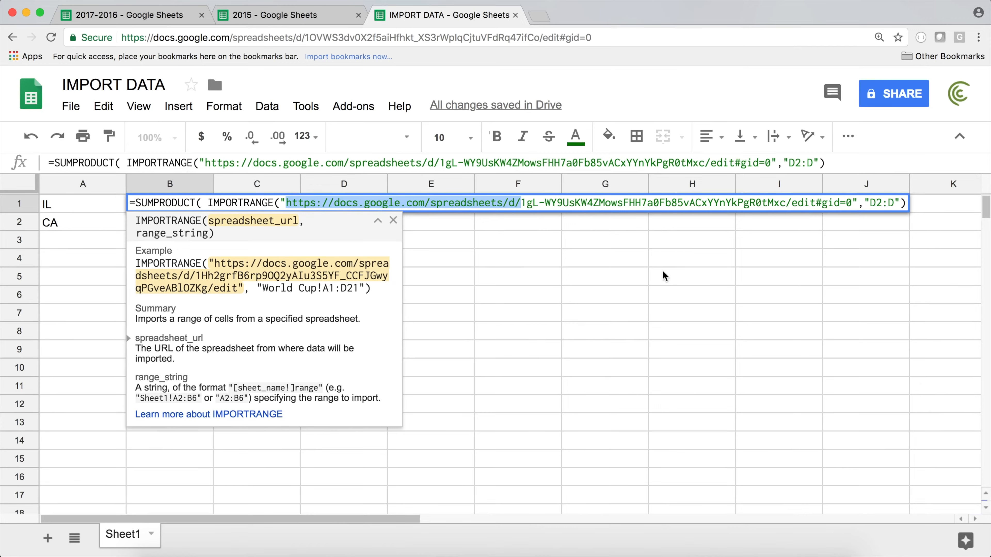
key(BackSpace)
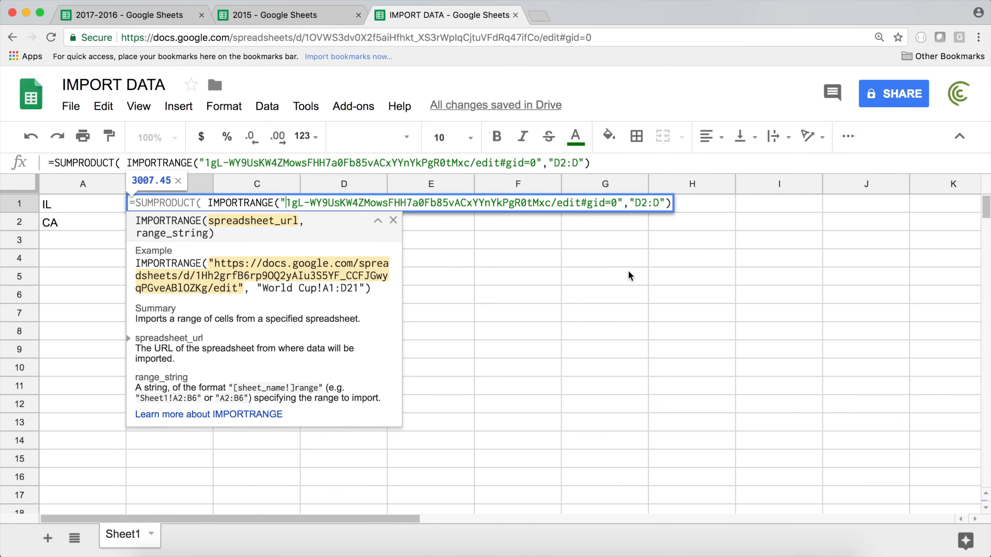
drag(551, 203, 620, 201)
key(BackSpace)
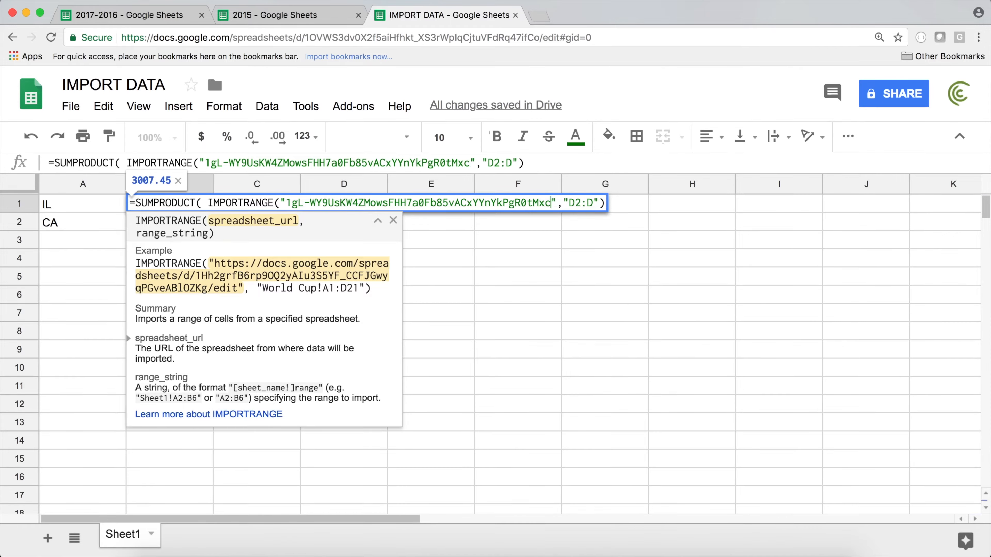
Duplicate the IMPORTRANGE function as the second SUMPRODUCT array in B1, separated by a comma.
key(End)
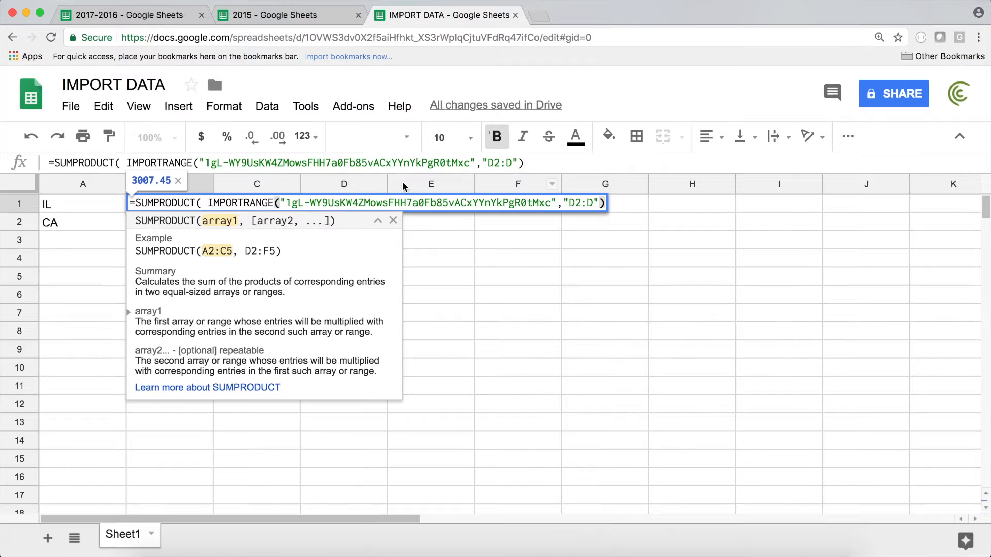
drag(208, 202, 626, 202)
key(super+c)
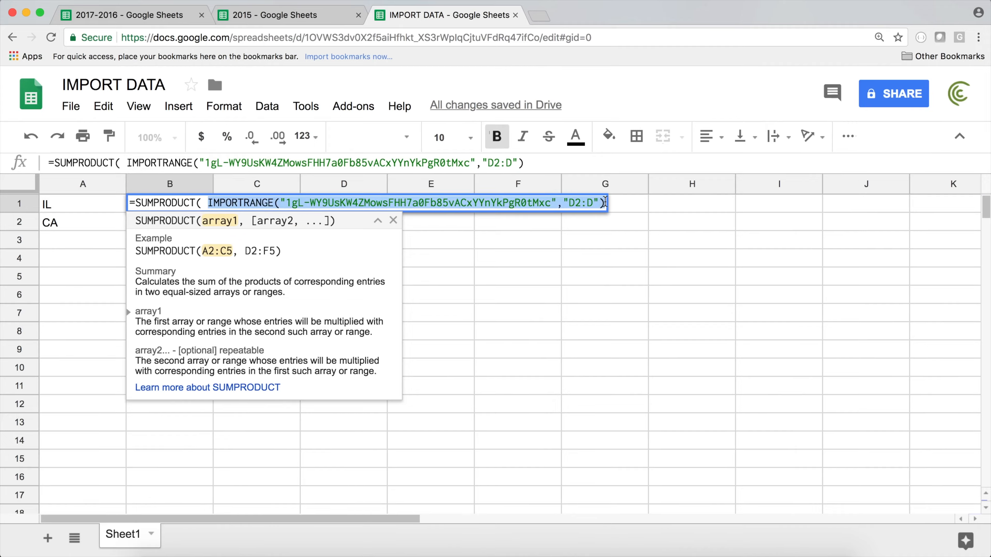
click(604, 202)
text(,)
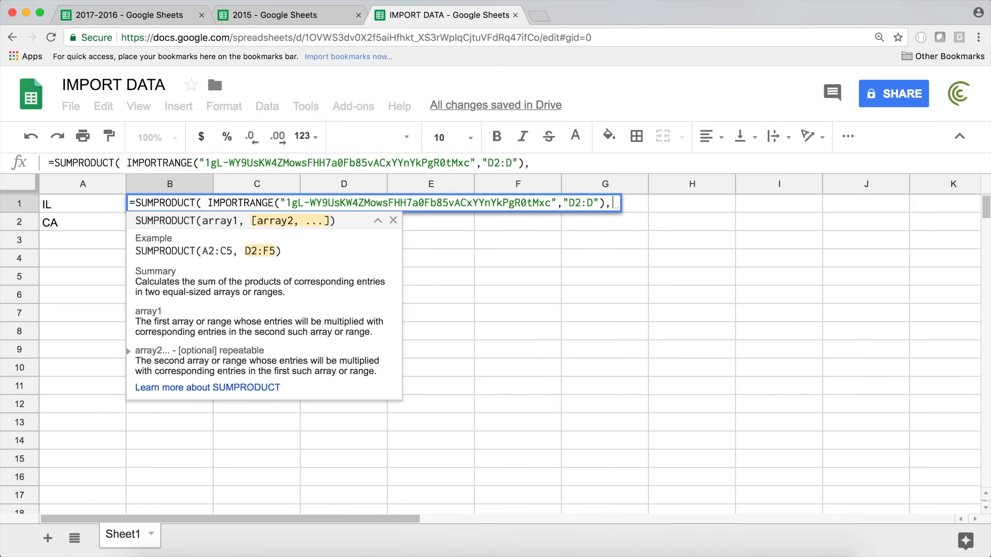
key(super+v)
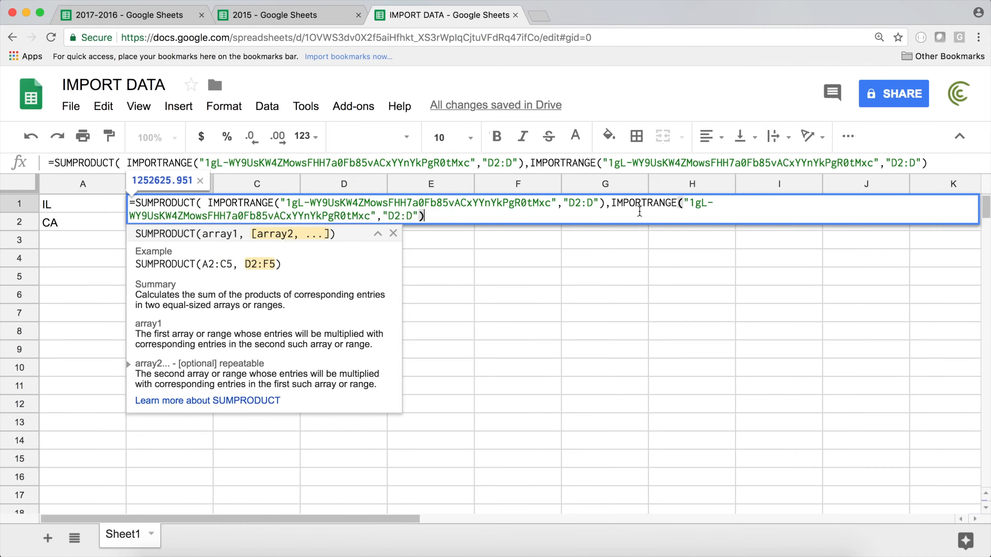
Check the State column in the 2017-2016 spreadsheet and change the second IMPORTRANGE range in B1 to "G2:G".
click(106, 16)
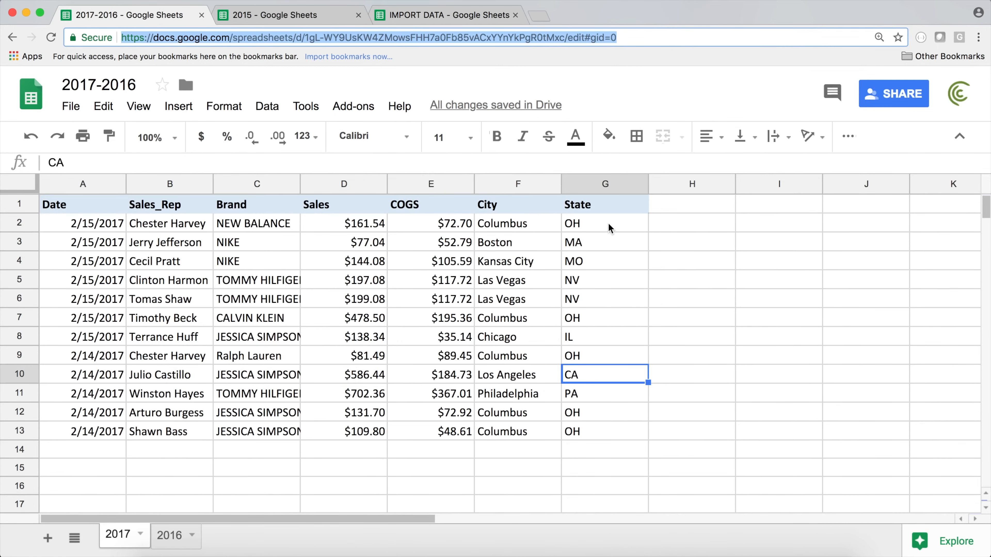
click(405, 20)
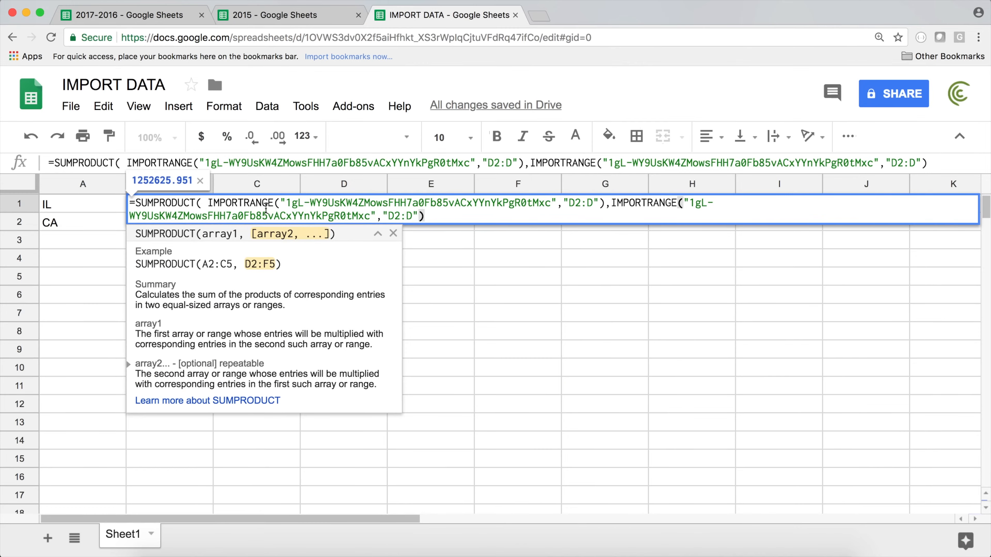
click(398, 215)
key(BackSpace)
text(G)
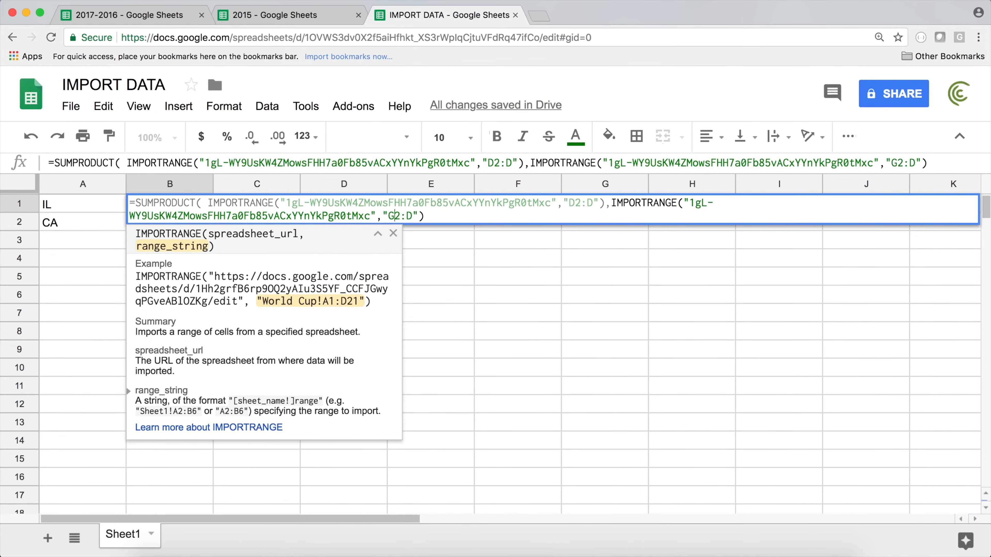
key(BackSpace)
text(G)
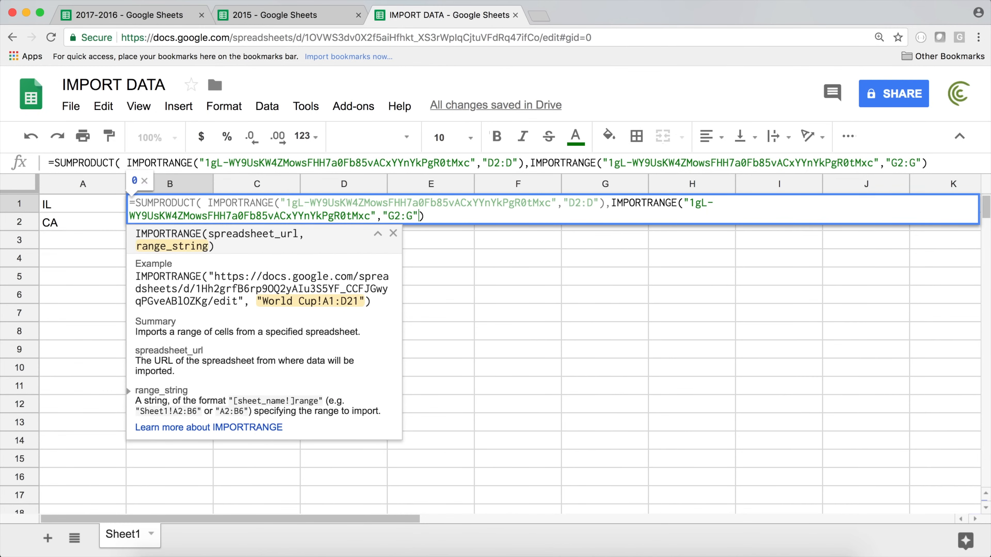
Complete the SUMPRODUCT in B1 by comparing the "G2:G" IMPORTRANGE with A1, and fill the formula down to B2.
key(Right)
key(Right)
drag(611, 202, 630, 227)
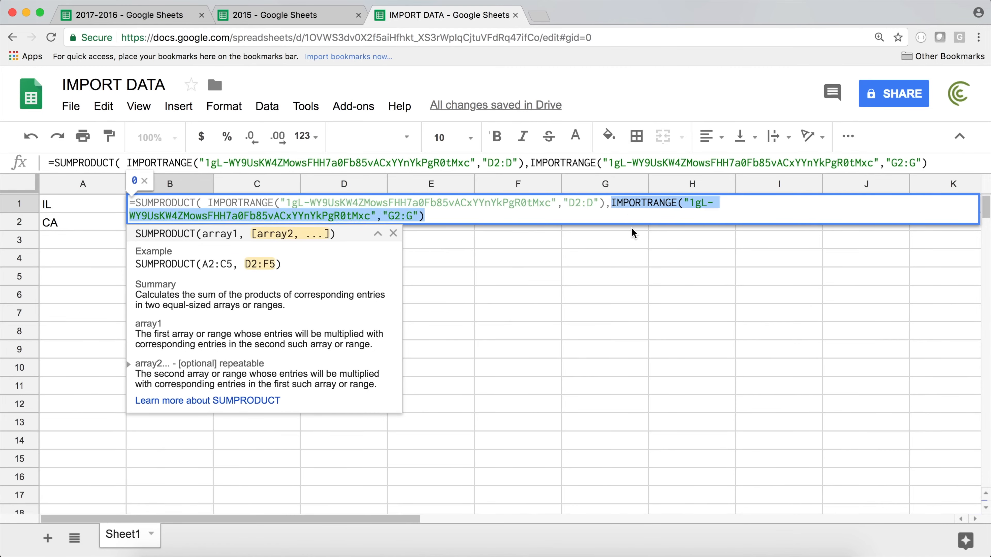
click(444, 216)
text(=)
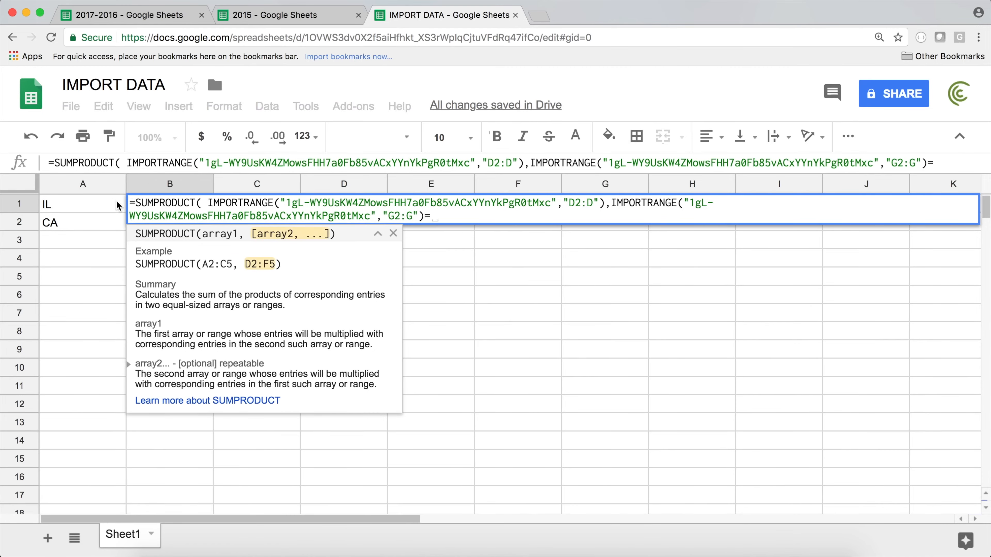
click(99, 210)
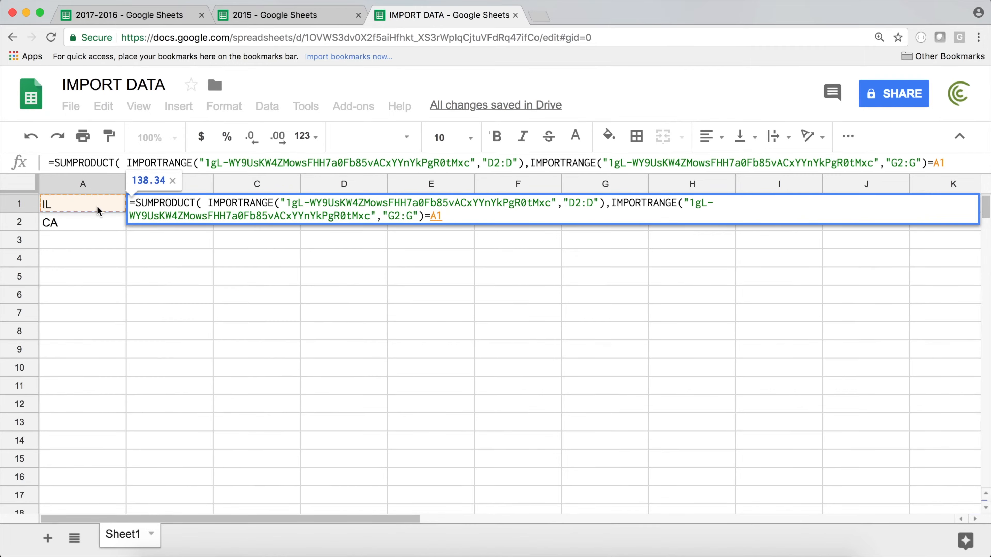
text())
key(Return)
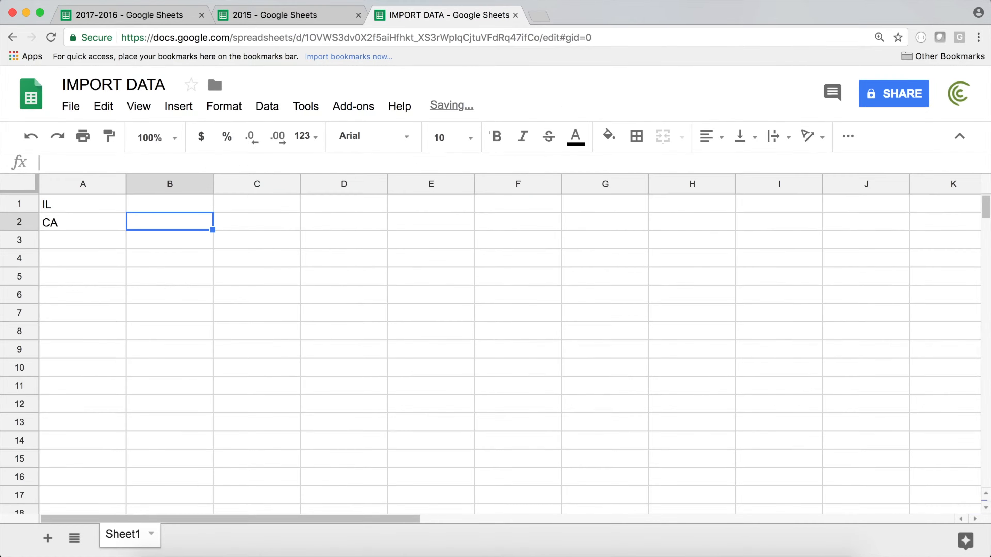
click(184, 204)
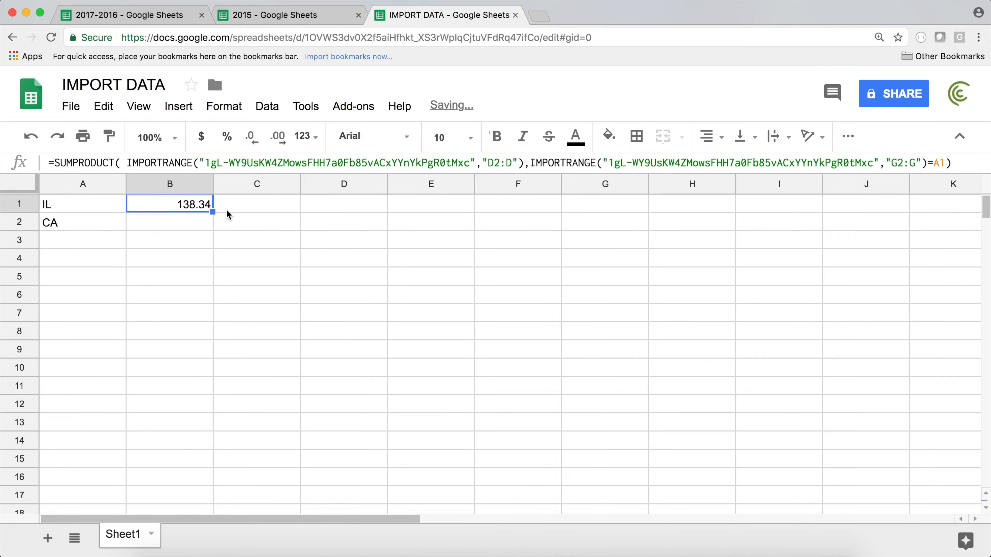
drag(214, 210, 210, 231)
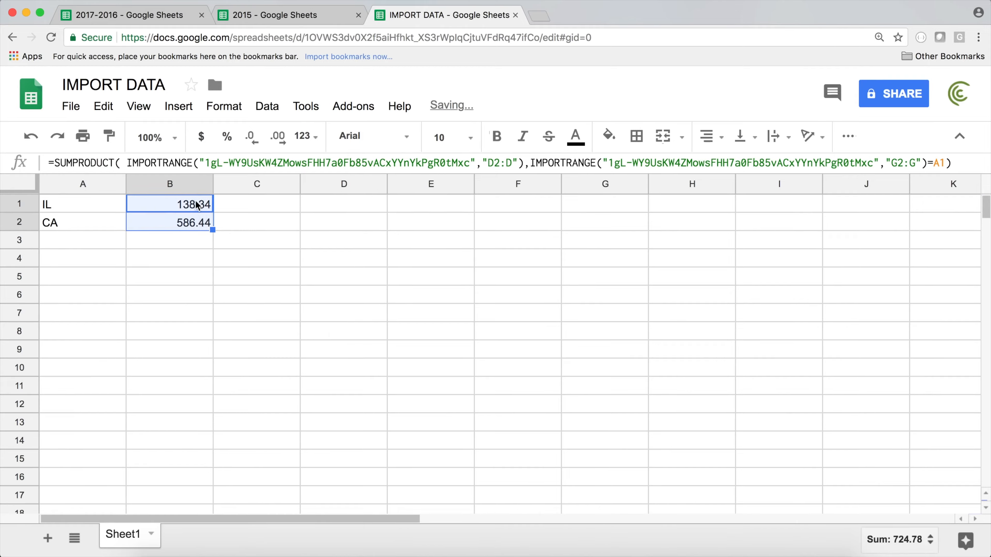
Review the SUMPRODUCT formulas in B1 and B2, examining the imported ranges and state references without changing them.
double_click(191, 210)
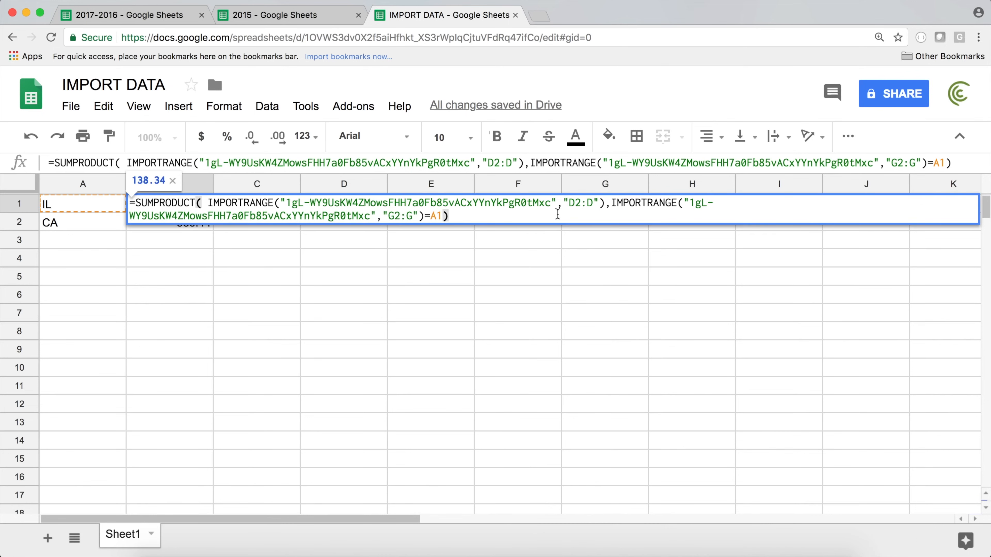
click(608, 202)
click(591, 202)
click(567, 201)
double_click(568, 203)
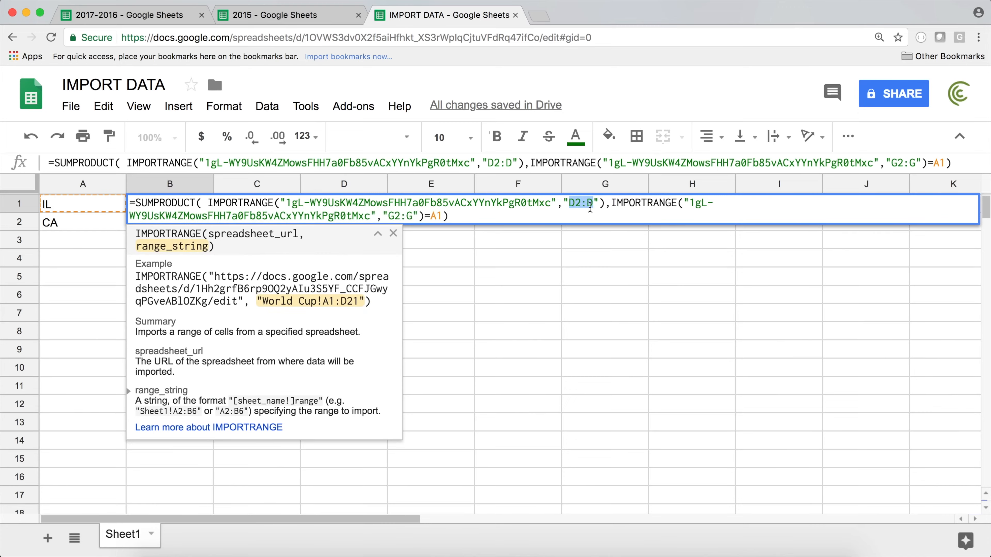
click(605, 202)
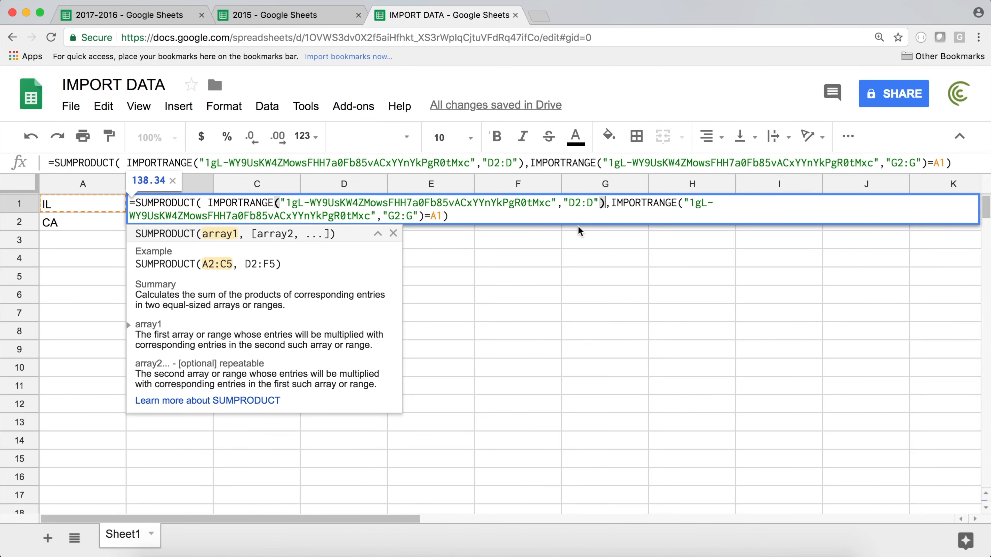
key(Escape)
click(202, 230)
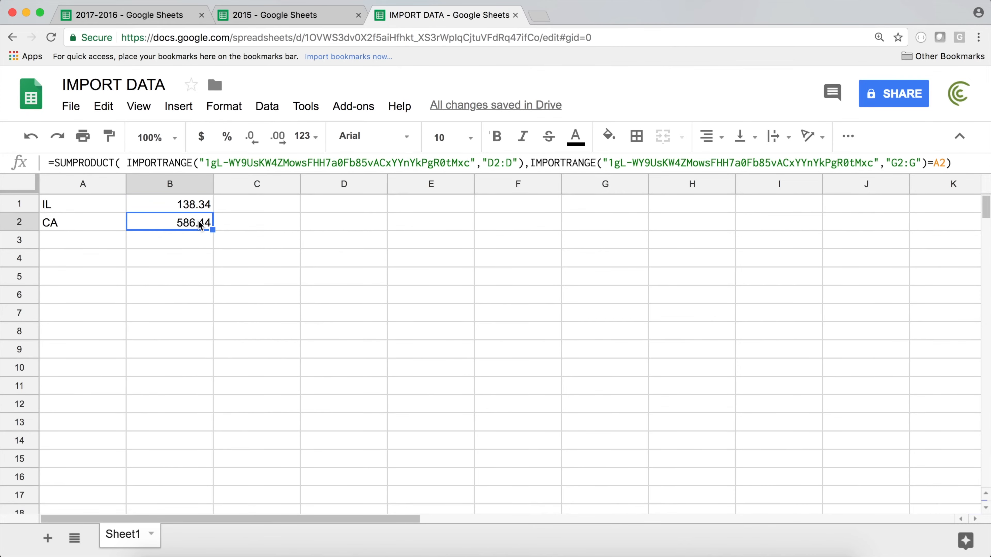
key(Return)
key(Escape)
click(208, 205)
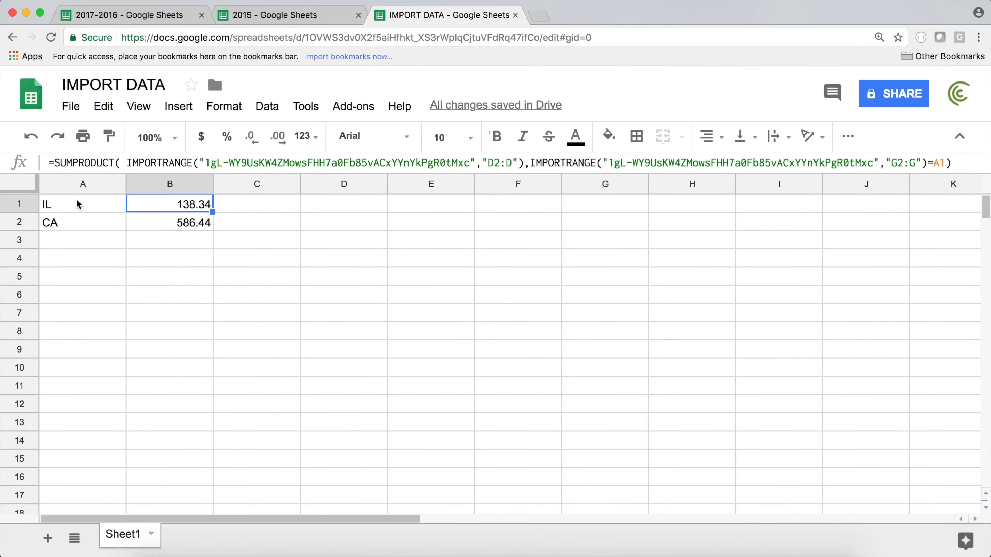
Check the IL total in row 1 against the Sales value of the IL row in the 2017-2016 spreadsheet.
drag(77, 204, 194, 201)
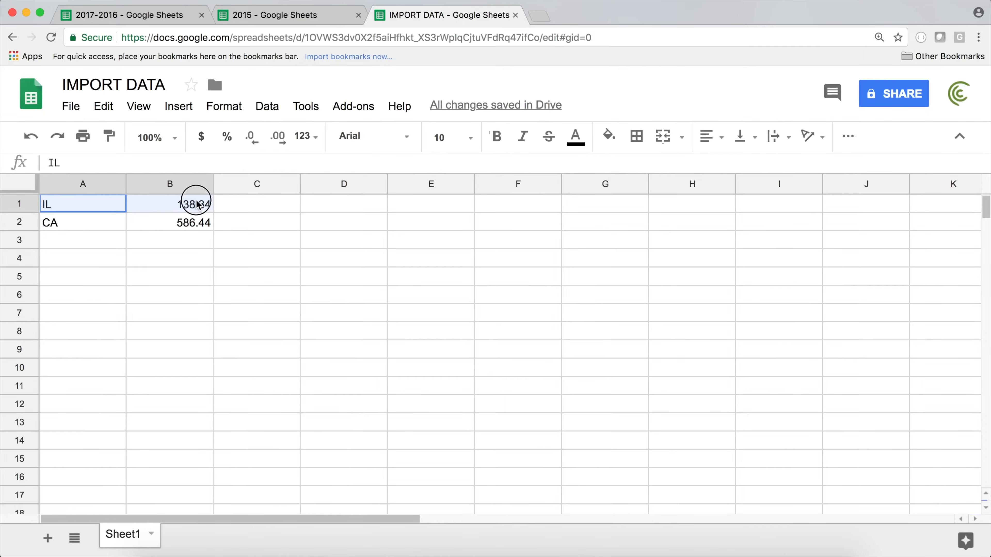
click(141, 17)
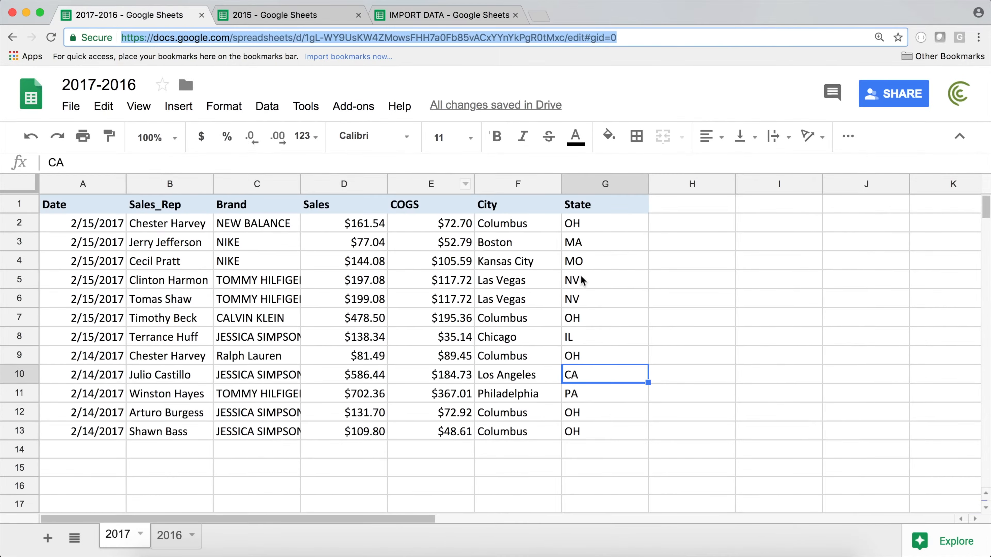
click(359, 344)
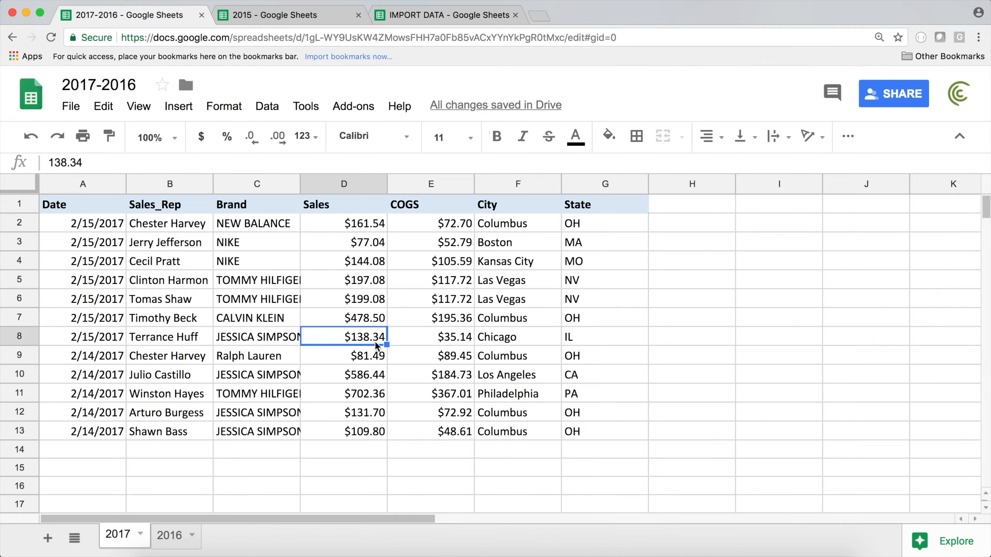
Check the CA total in row 2 of IMPORT DATA against the CA row's Sales value in the 2017-2016 spreadsheet.
click(444, 16)
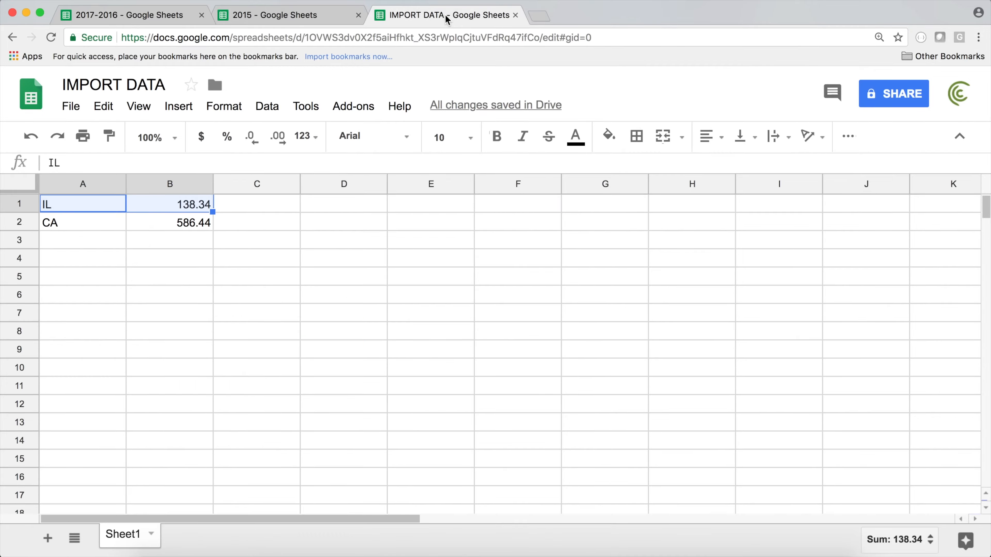
drag(110, 223, 189, 224)
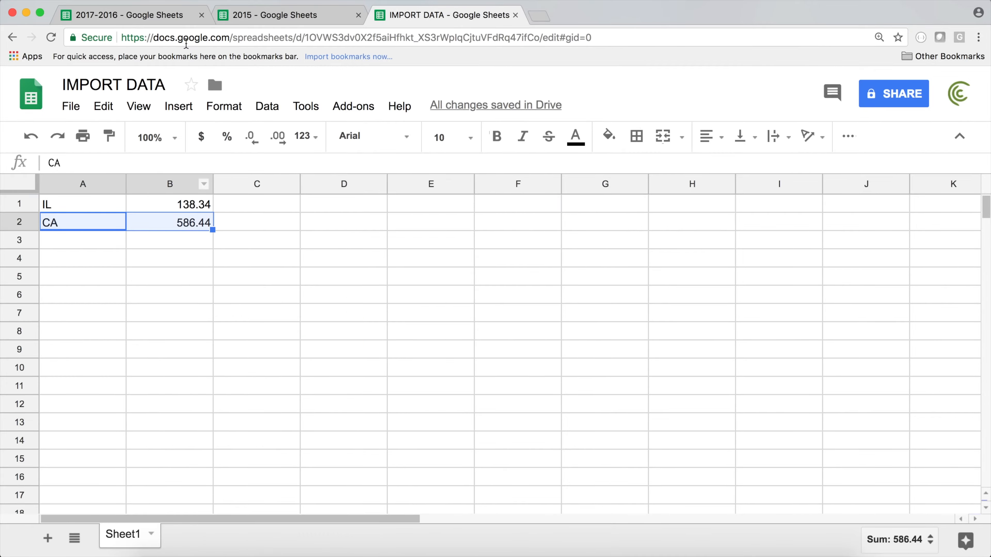
click(132, 15)
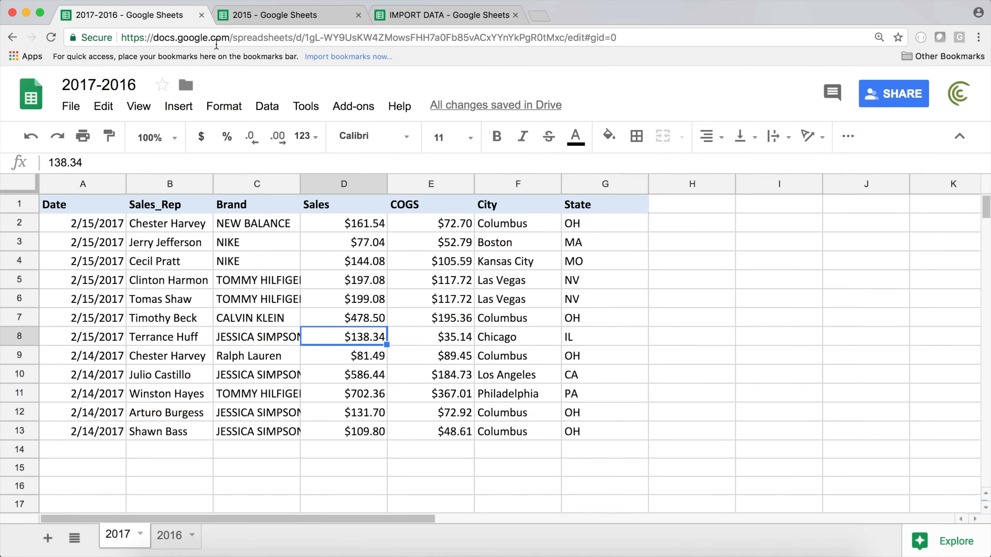
click(588, 225)
click(588, 243)
click(588, 284)
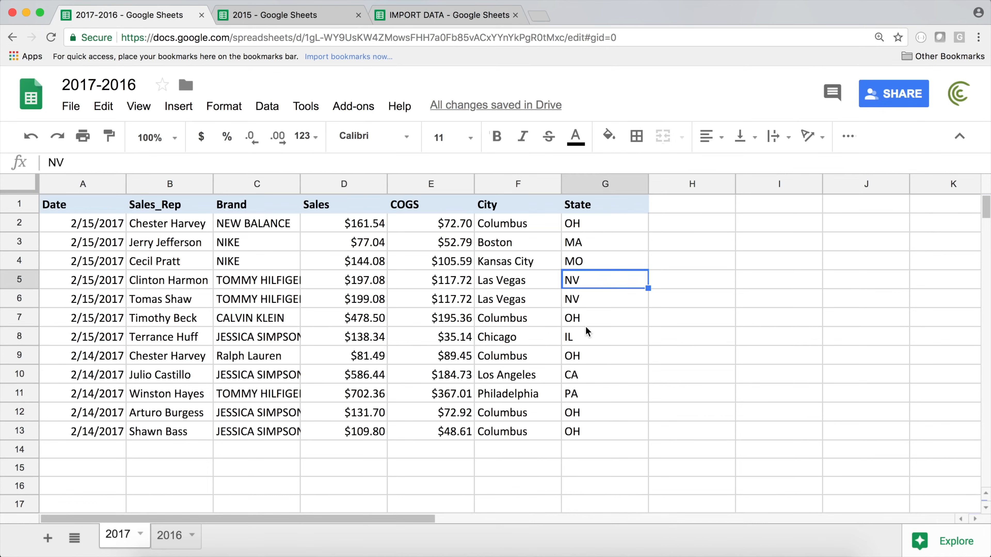
click(577, 379)
click(370, 381)
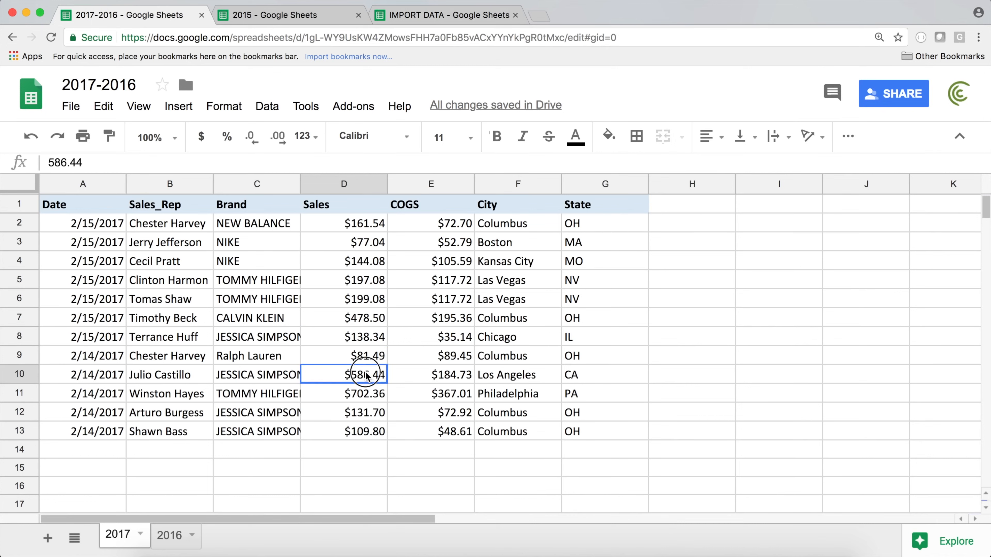
click(605, 384)
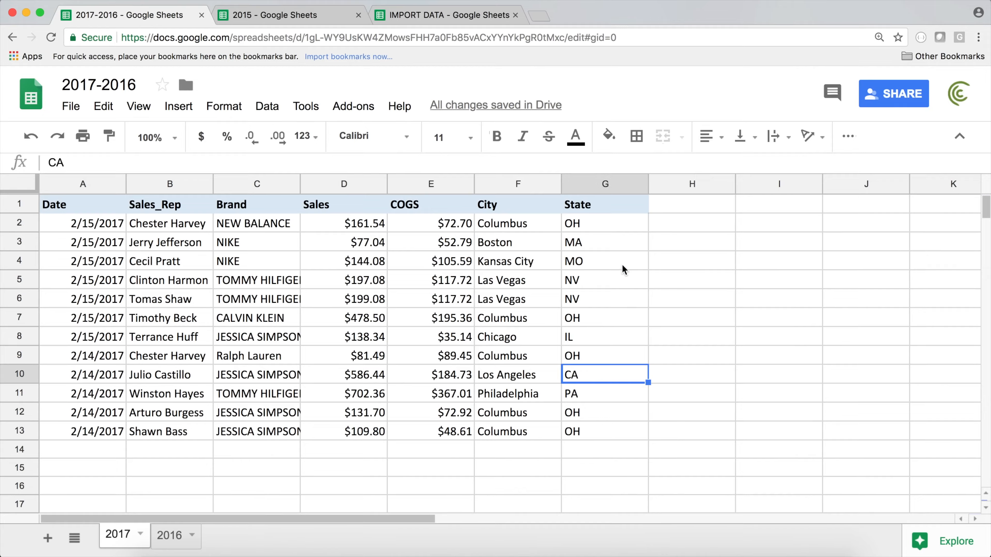
Replace the state in A2 of IMPORT DATA with OH, a state listed in the 2017-2016 spreadsheet.
click(579, 227)
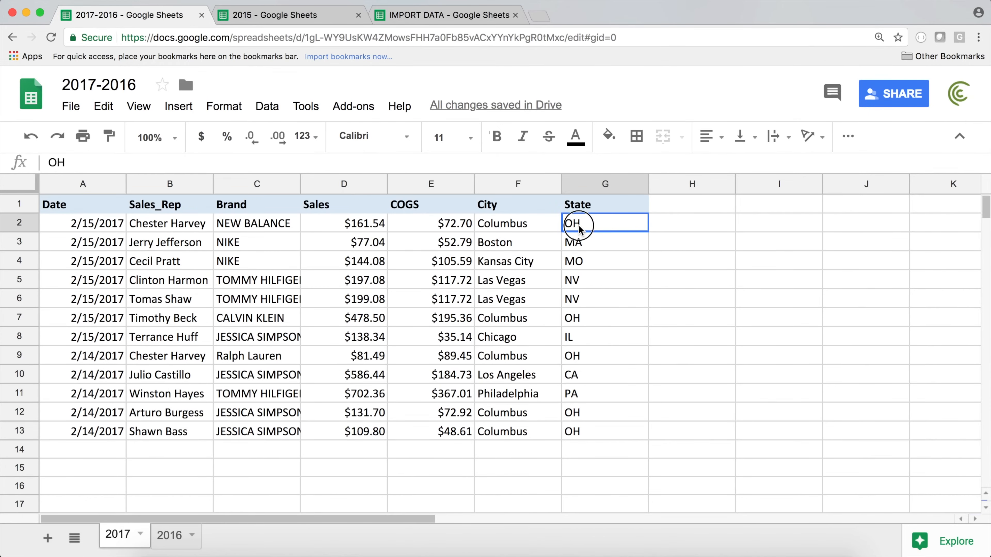
click(440, 15)
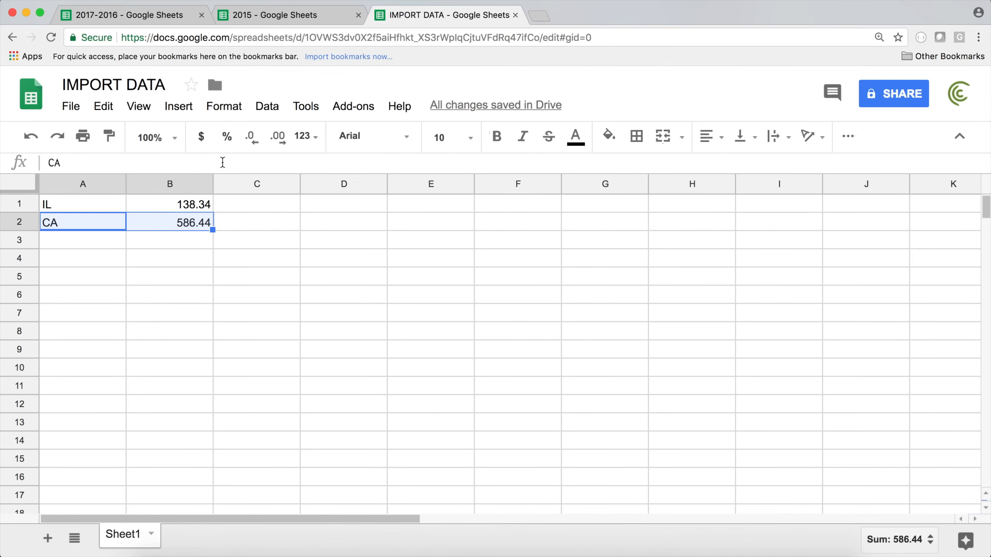
key(Return)
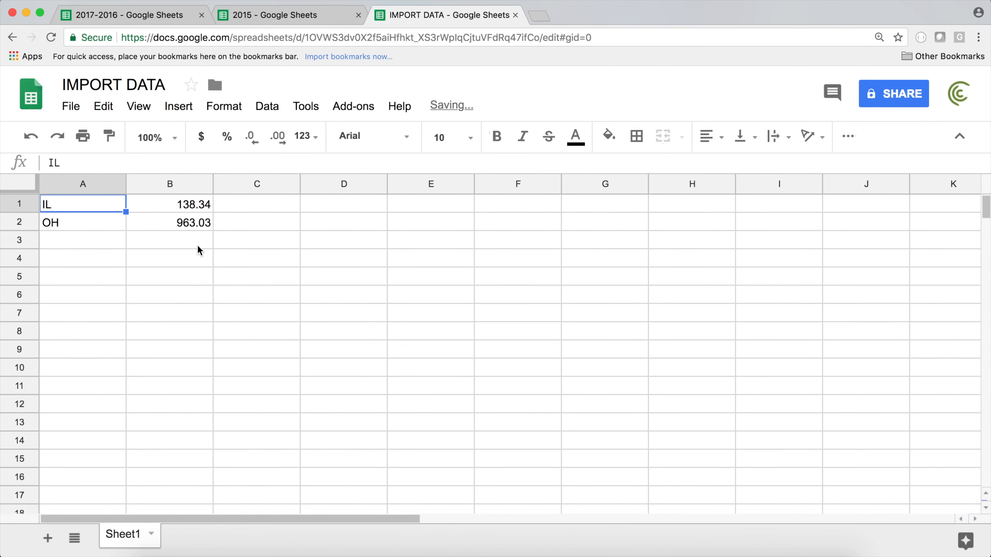
Select the Sales cells of all OH rows on the 2017 sheet to compare their sum with B2.
click(188, 228)
click(128, 17)
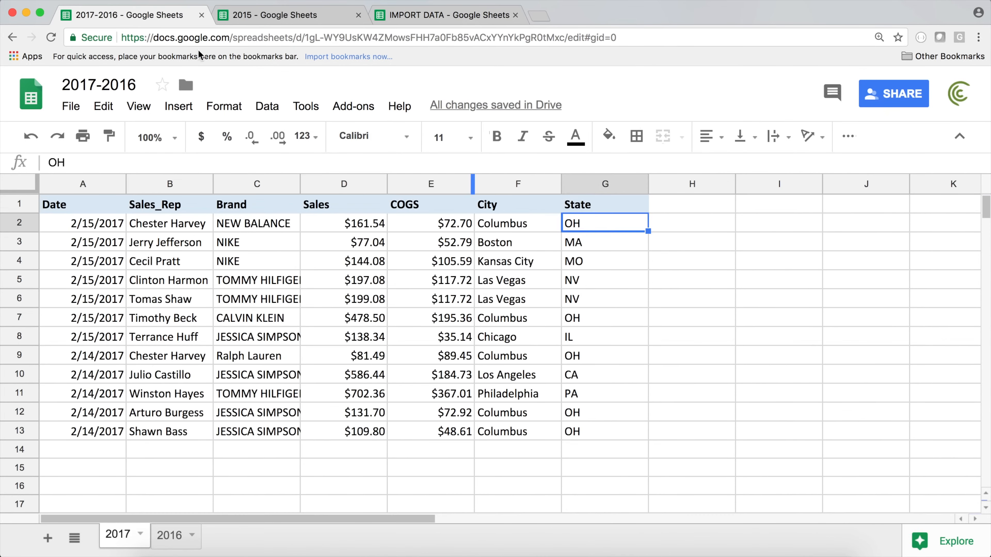
click(358, 226)
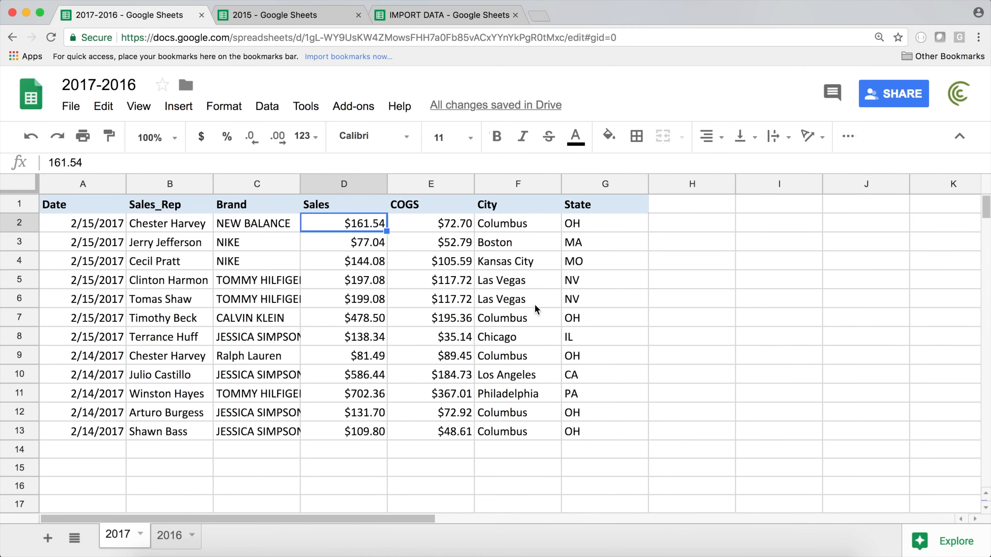
super+click(366, 319)
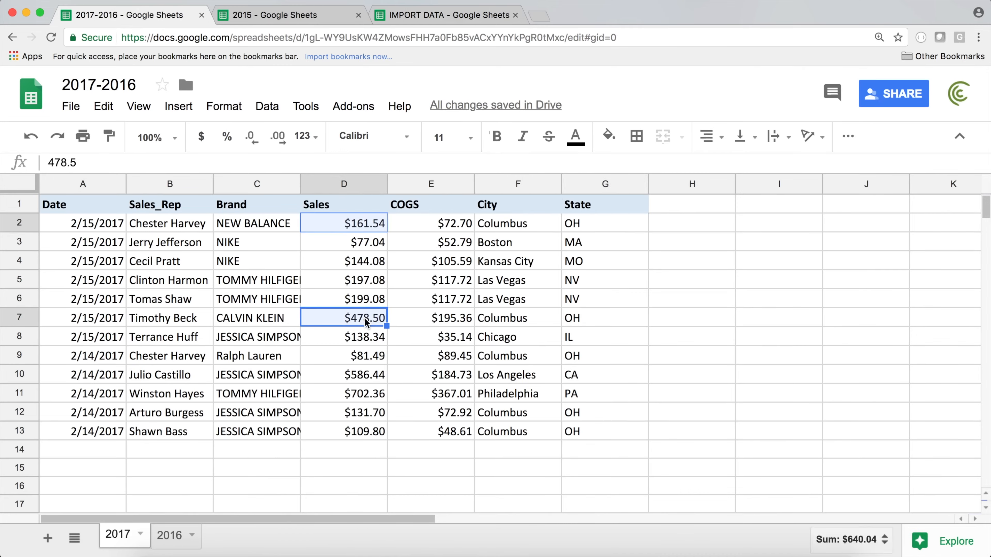
super+click(361, 362)
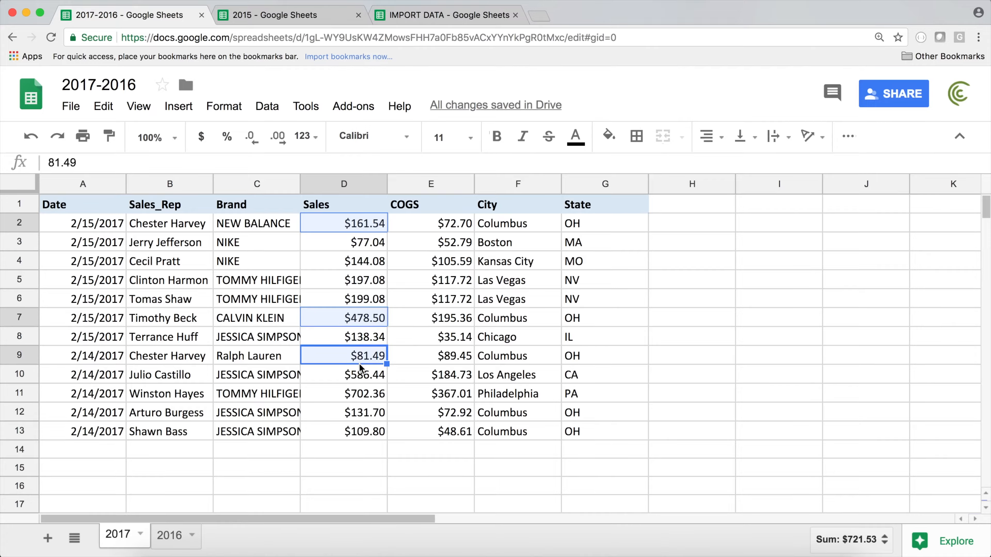
super+click(357, 415)
super+click(361, 434)
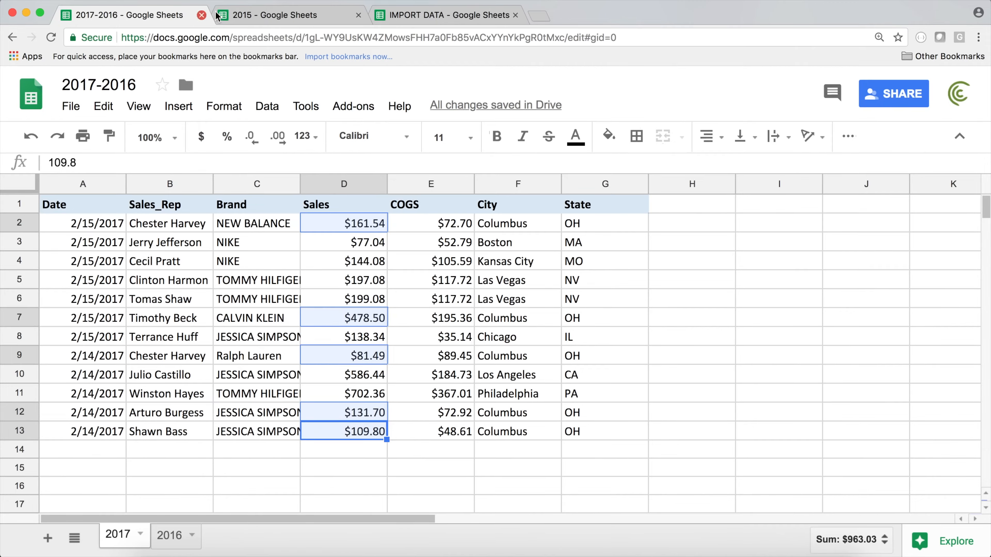
Return to IMPORT DATA and review the state totals in A1:B2 and the SUMPRODUCT formula in B1.
click(438, 20)
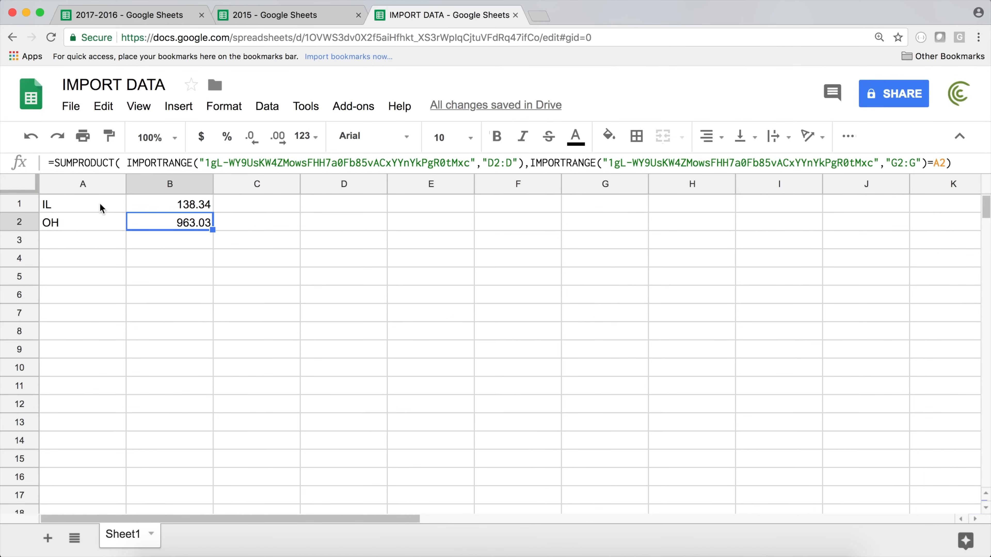
drag(99, 203, 190, 223)
double_click(184, 205)
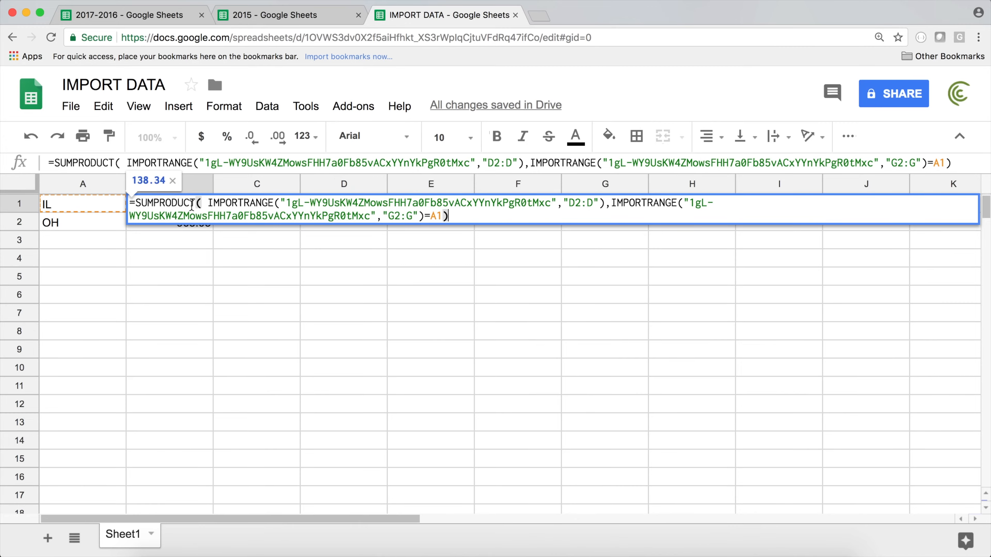
key(Return)
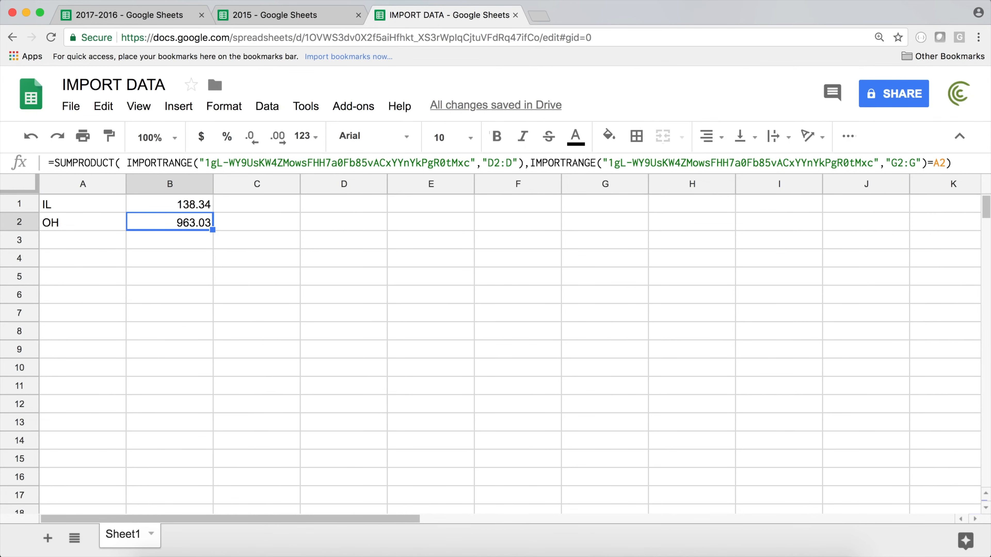